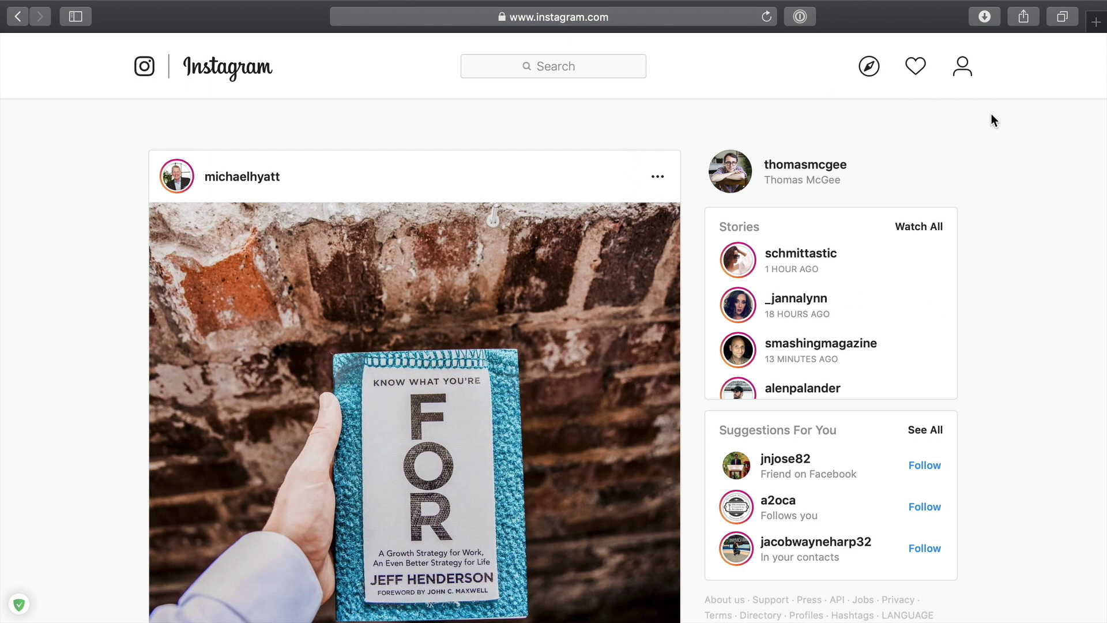
# Glance at the account's profile page, then return to the Instagram home feed.
pyautogui.scroll(-2, 540, 206)
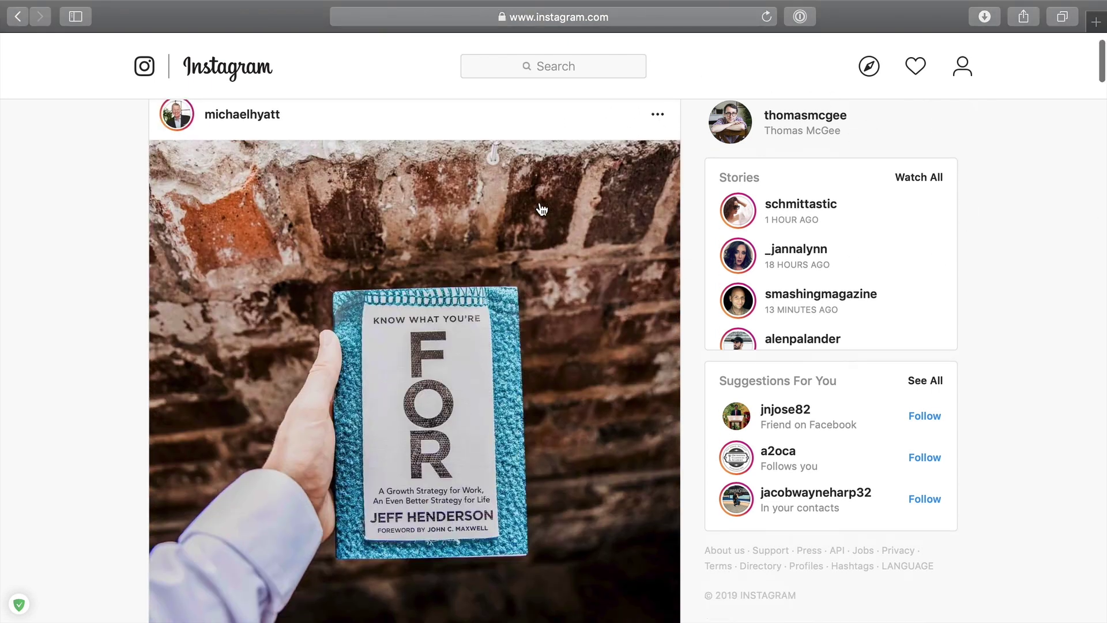
pyautogui.scroll(2, 541, 209)
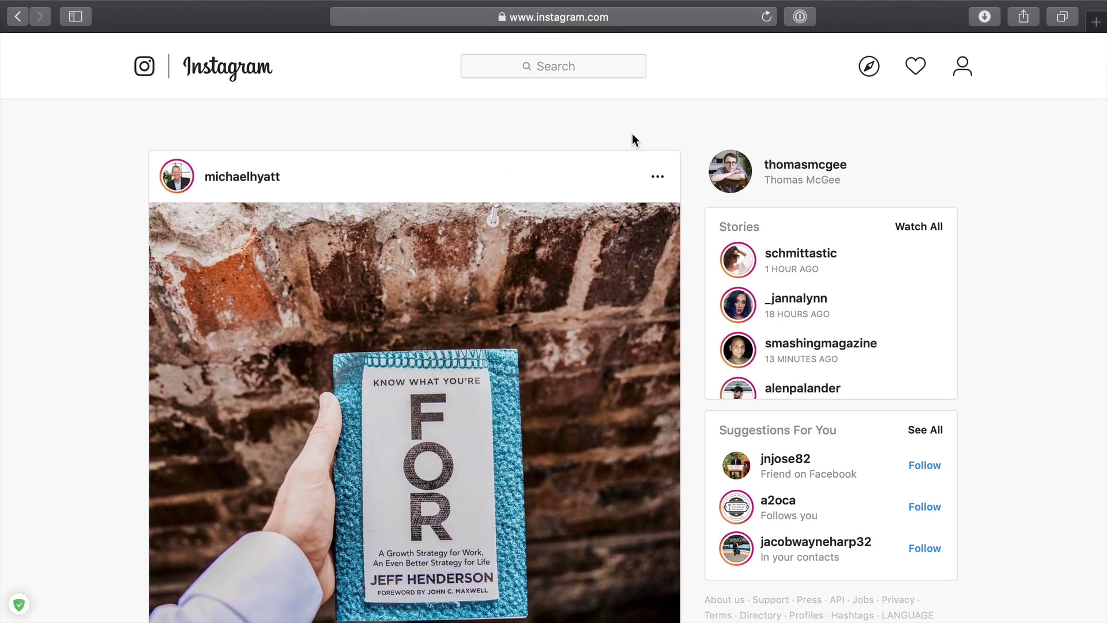
pyautogui.click(966, 76)
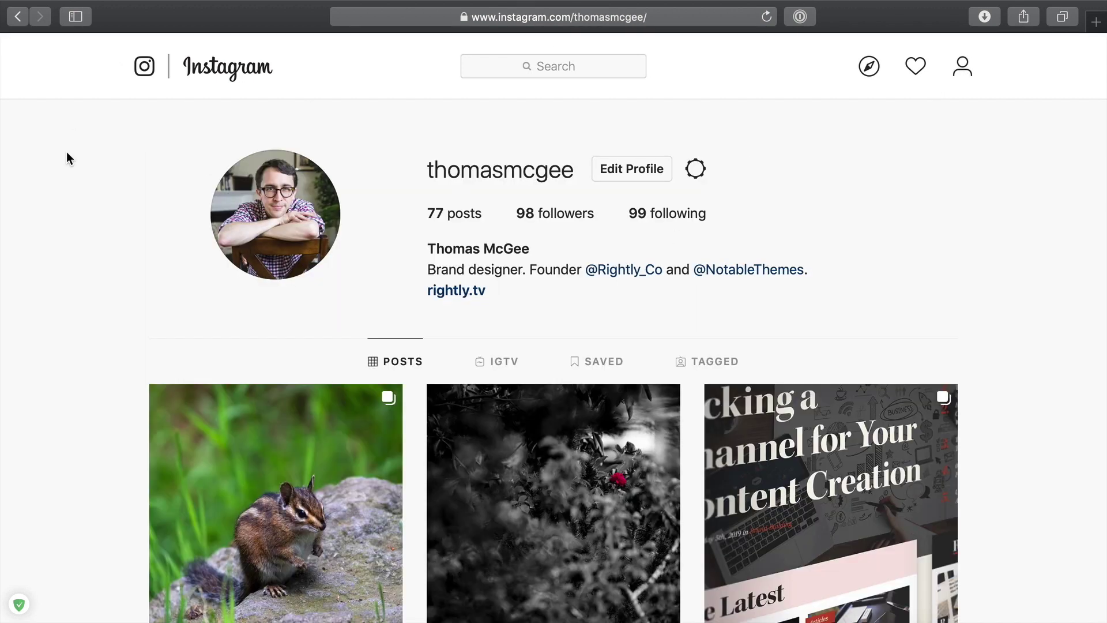
pyautogui.click(236, 70)
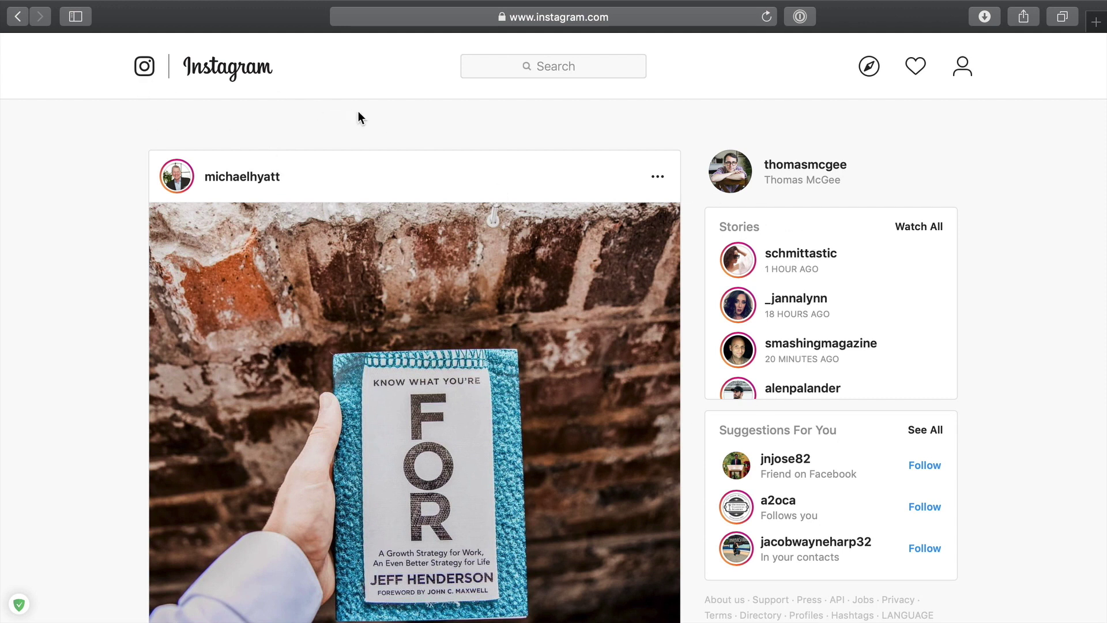
# Check Safari's Advanced preferences, then close the preferences window.
pyautogui.moveTo(203, 3)
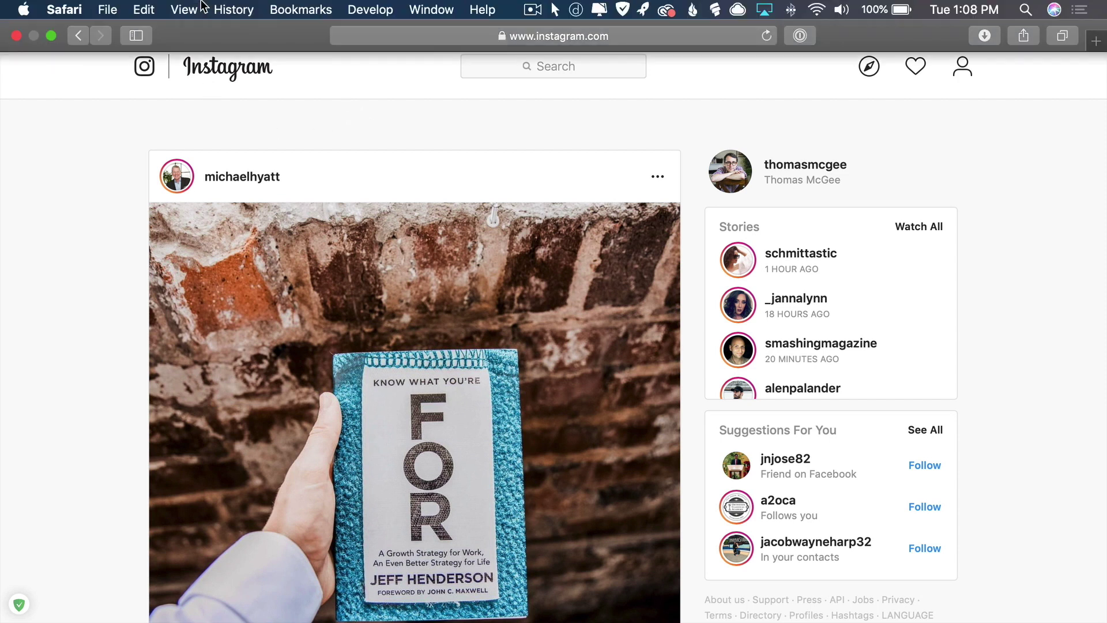
pyautogui.click(64, 9)
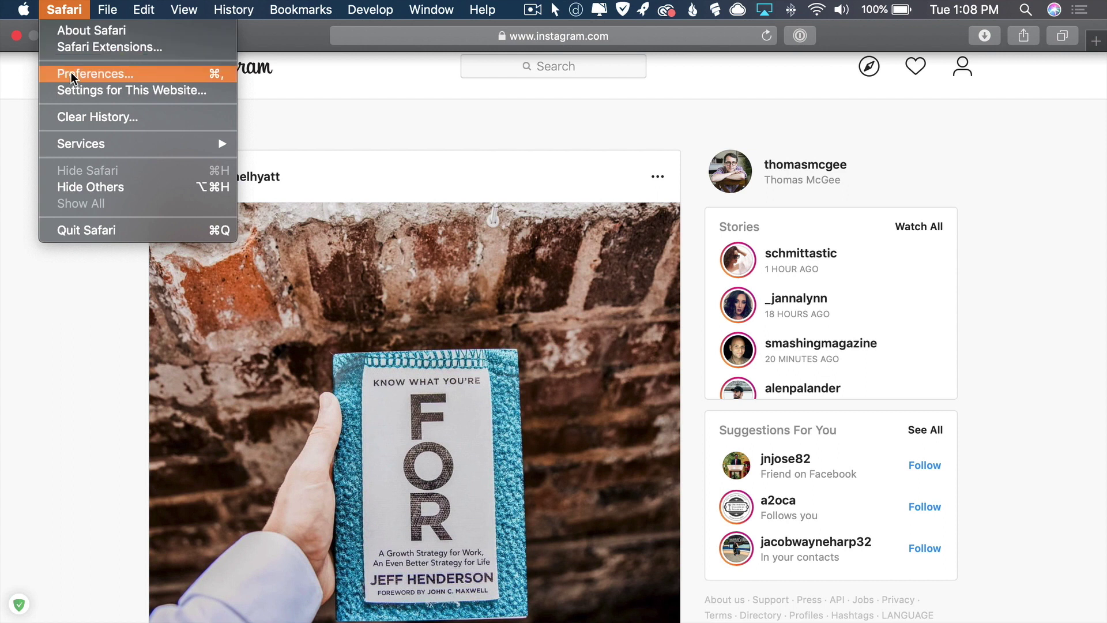
pyautogui.click(104, 74)
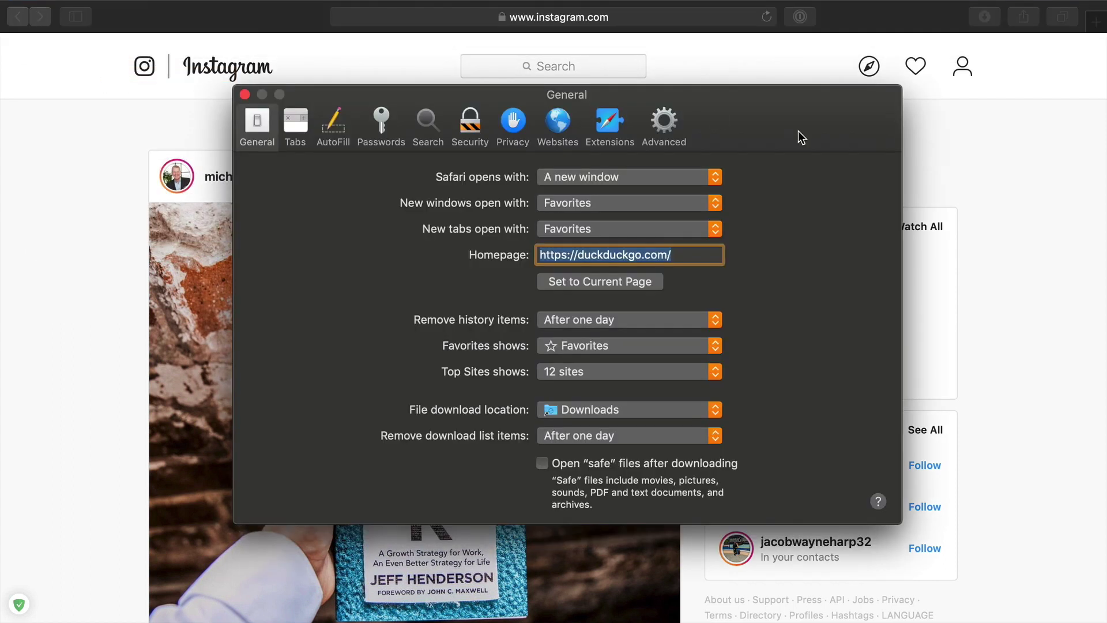
pyautogui.moveTo(801, 123); pyautogui.dragTo(816, 121)
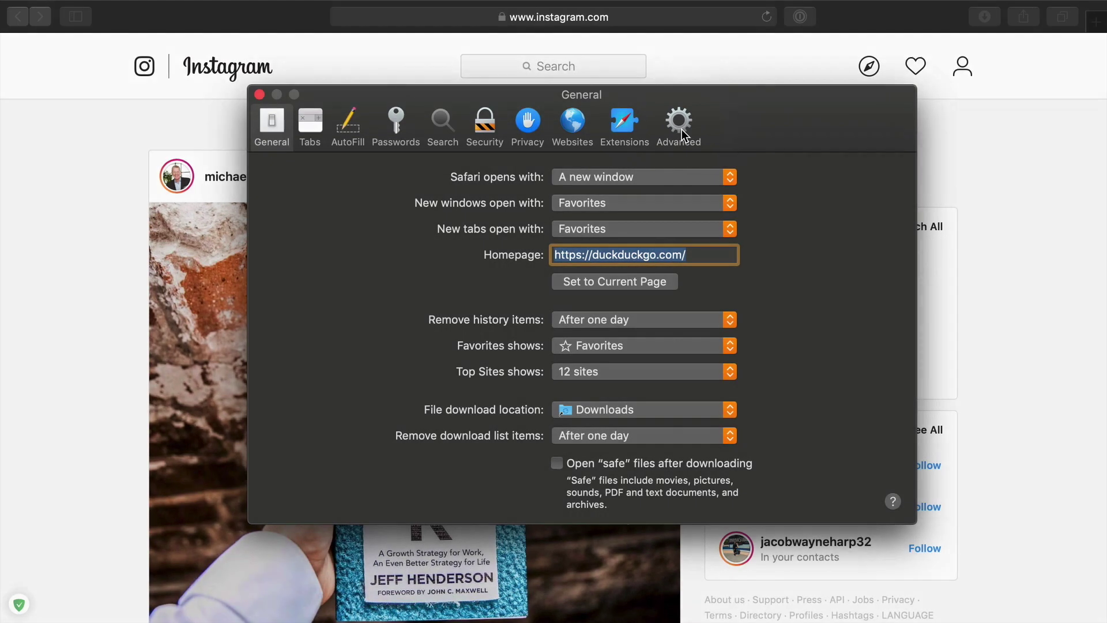
pyautogui.click(681, 129)
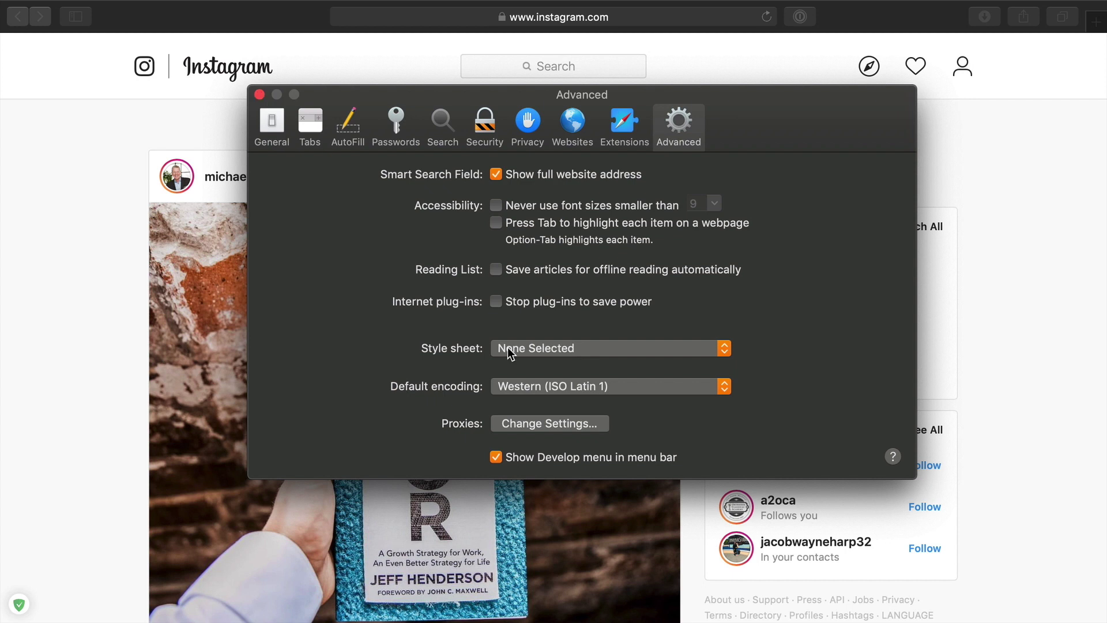
pyautogui.click(260, 94)
# Set Safari's user agent to Safari — iOS 12.1.3 — iPhone via the Develop menu.
pyautogui.moveTo(184, 3)
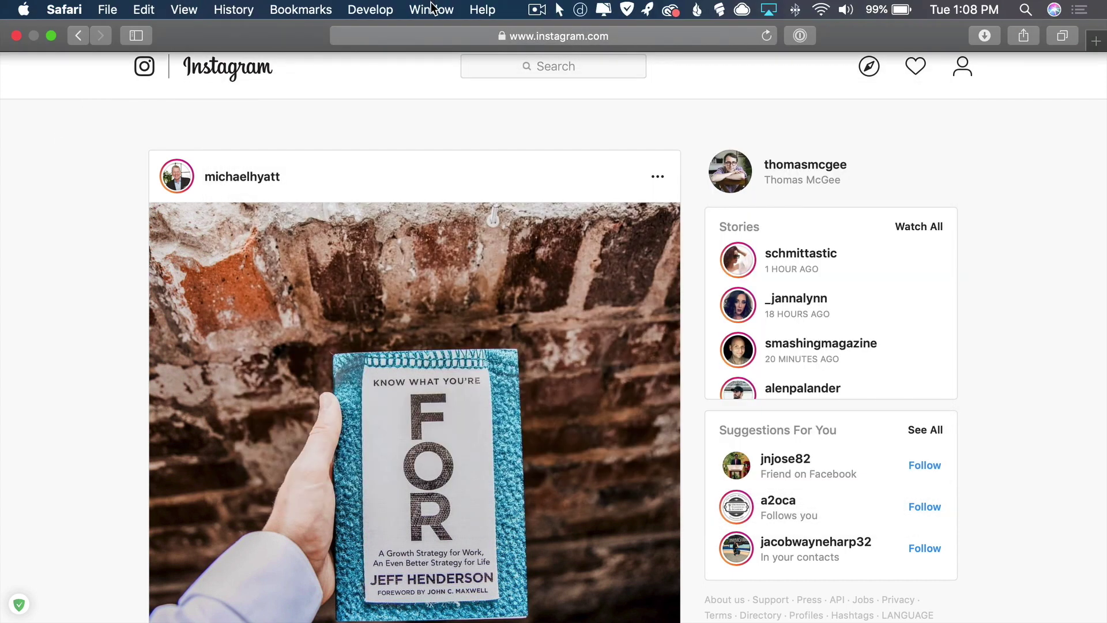
pyautogui.click(378, 11)
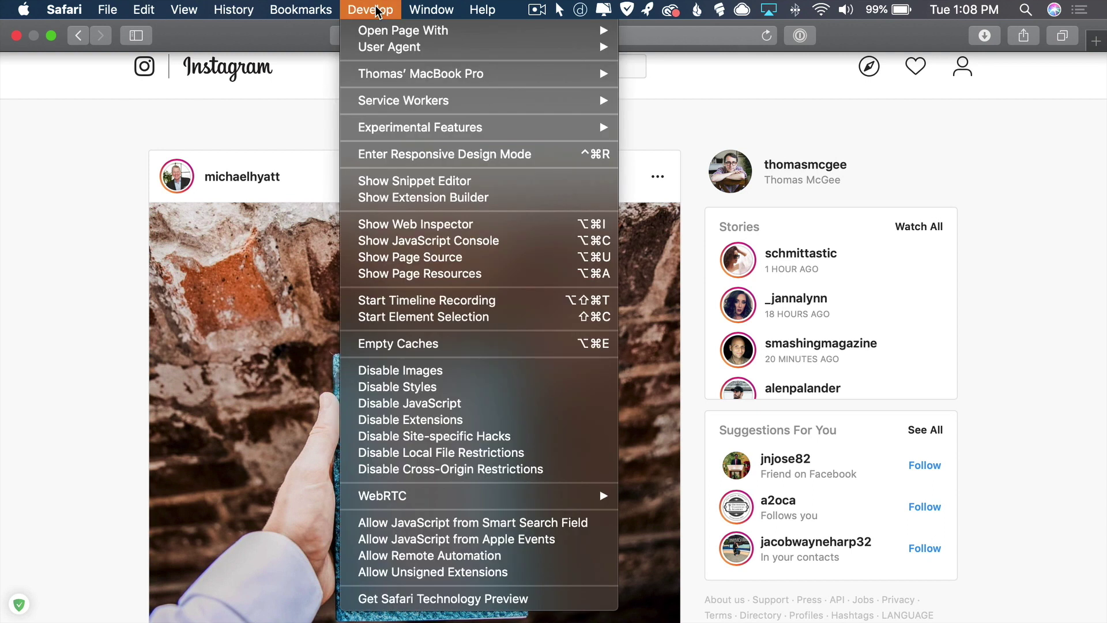
pyautogui.moveTo(397, 51)
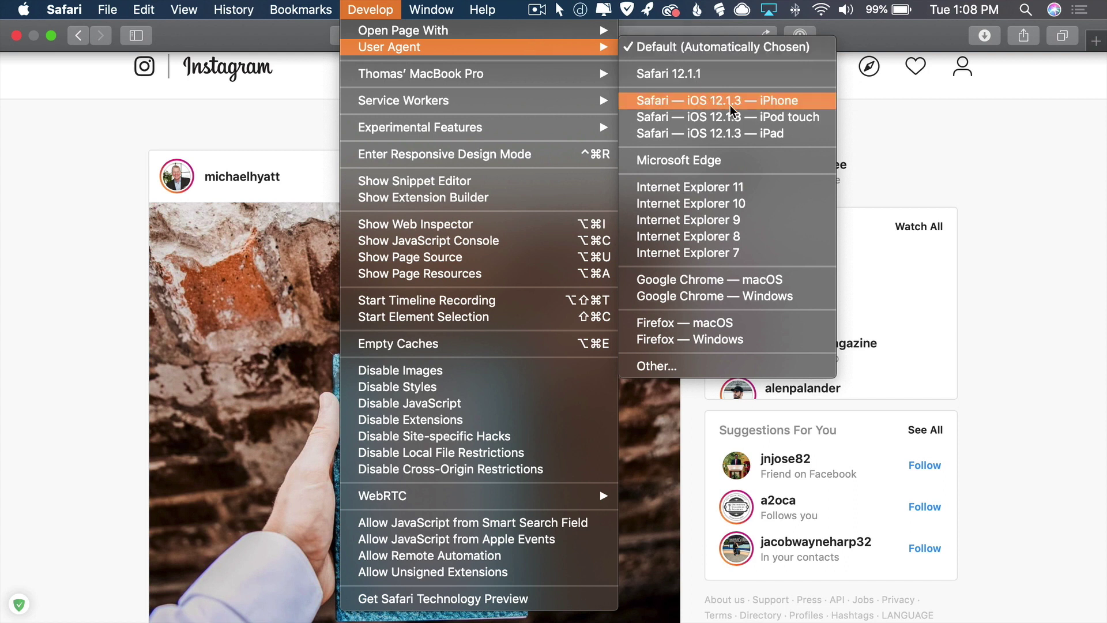
pyautogui.click(803, 100)
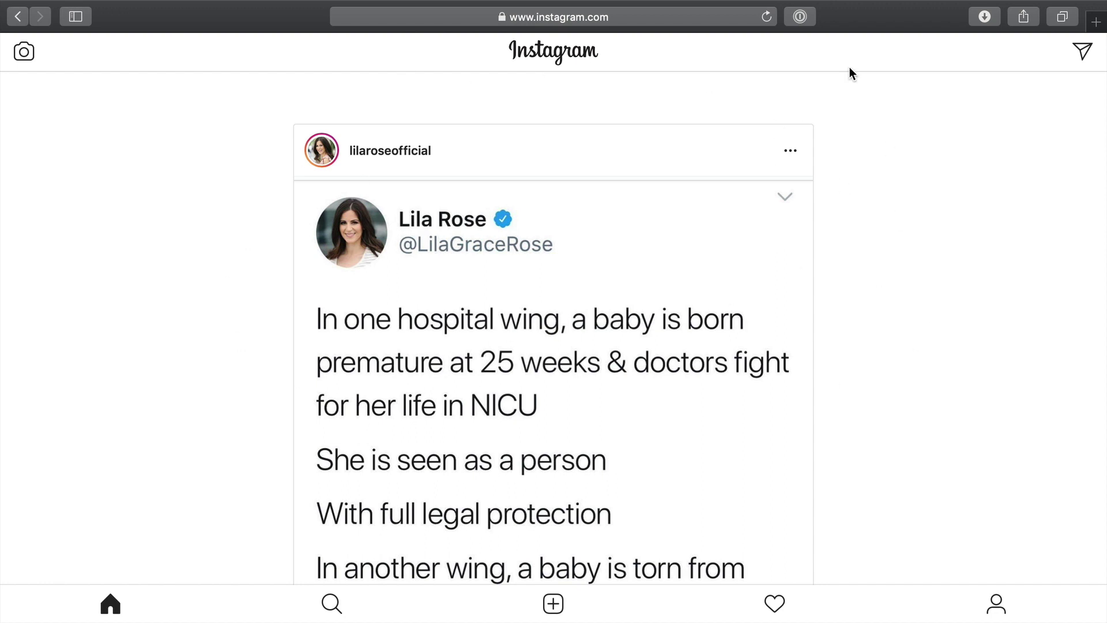
# Start a new post and choose salespage.jpg from the Desktop as its photo.
pyautogui.click(1084, 53)
pyautogui.click(554, 605)
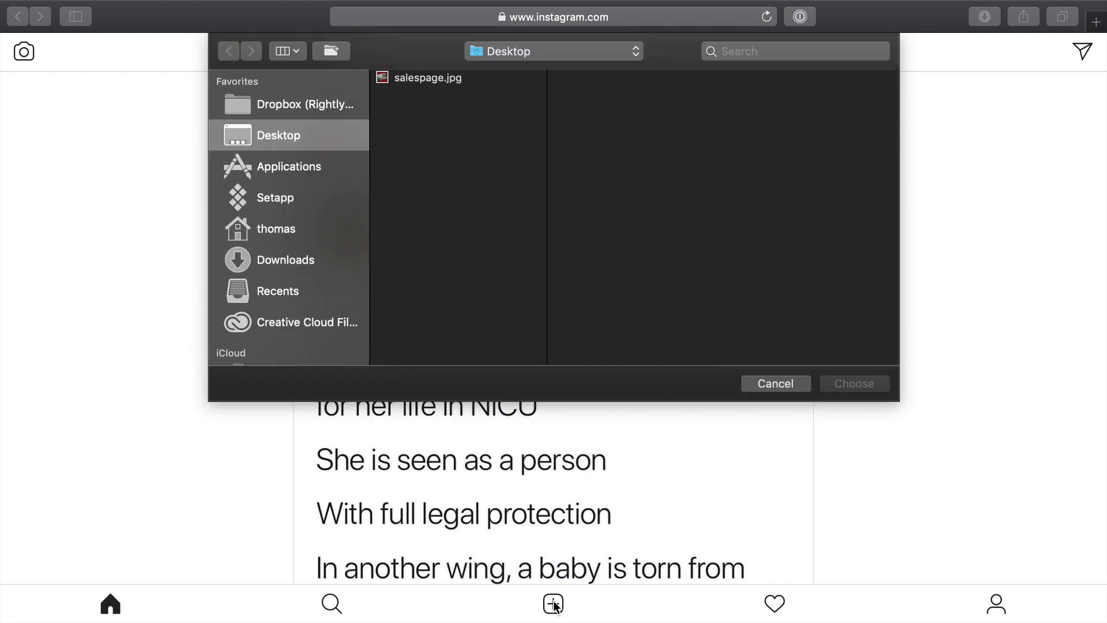
pyautogui.click(428, 81)
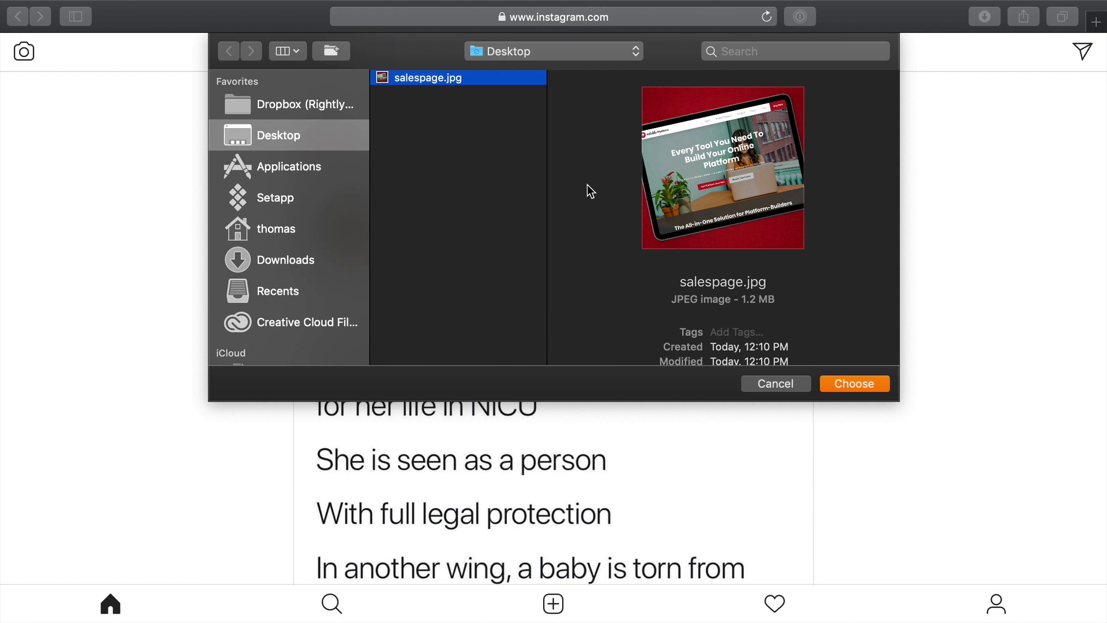
pyautogui.click(860, 387)
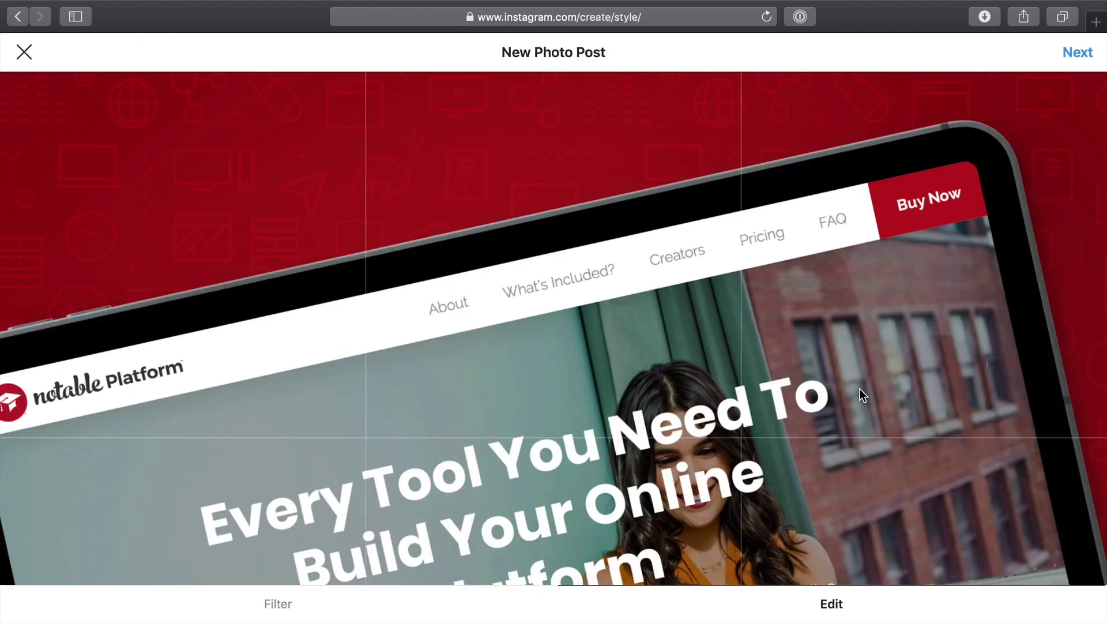
pyautogui.scroll(-10, 473, 267)
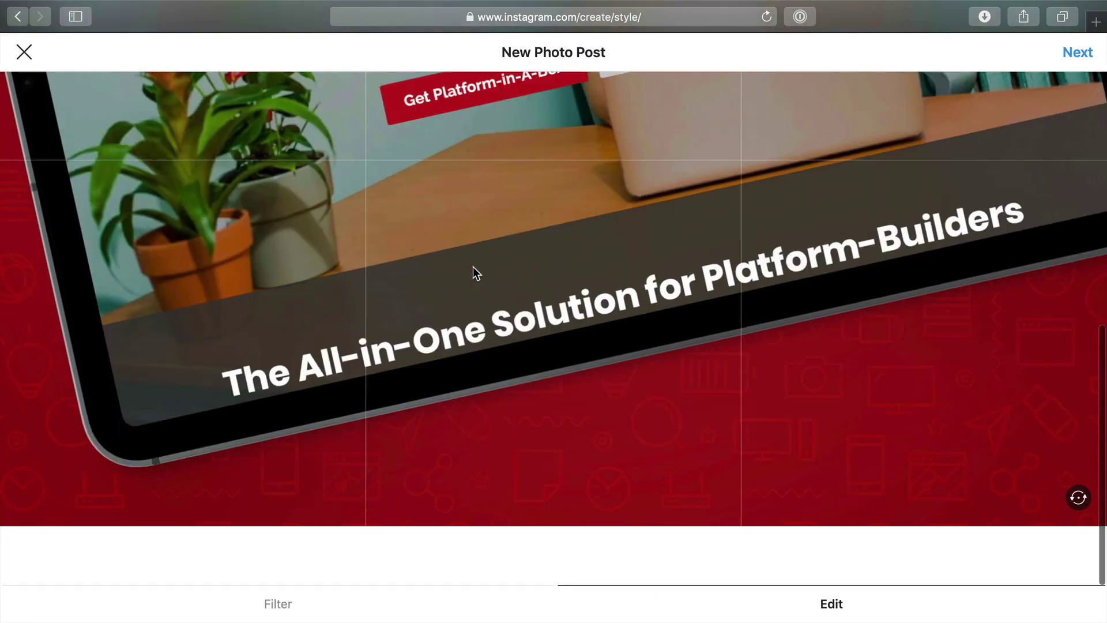
pyautogui.scroll(6, 473, 267)
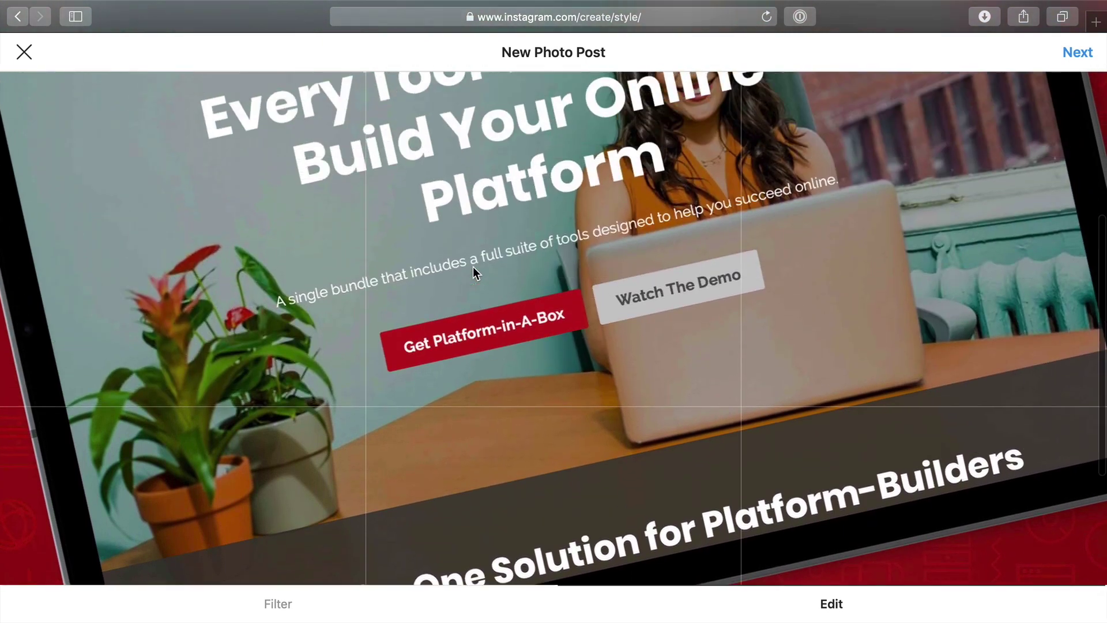
pyautogui.scroll(5, 473, 266)
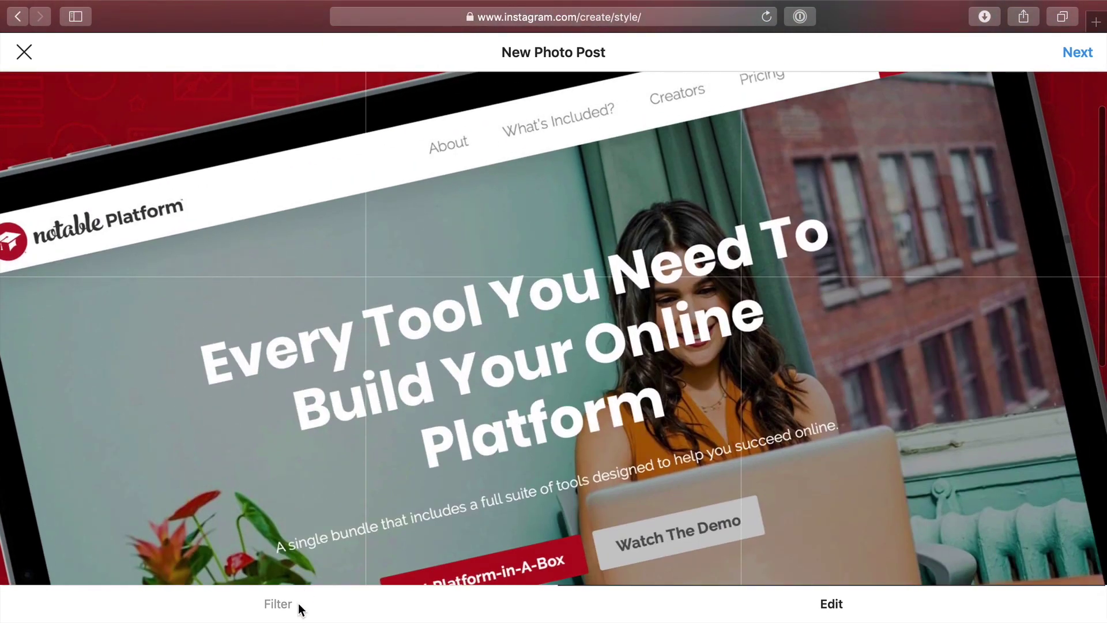
pyautogui.click(279, 604)
pyautogui.scroll(-7, 577, 339)
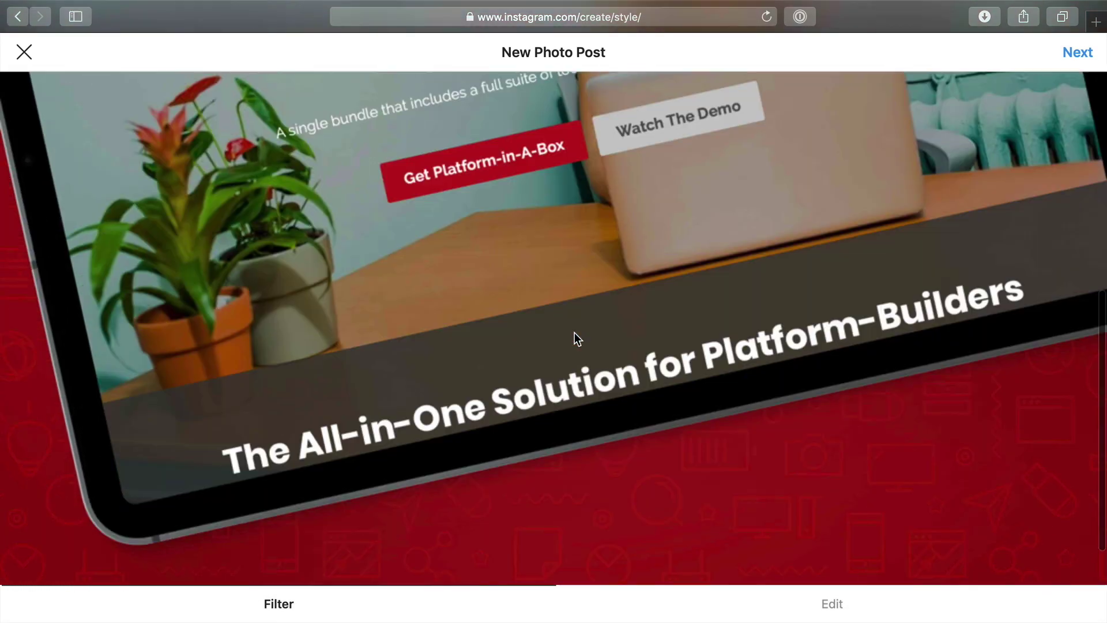
pyautogui.scroll(-5, 574, 332)
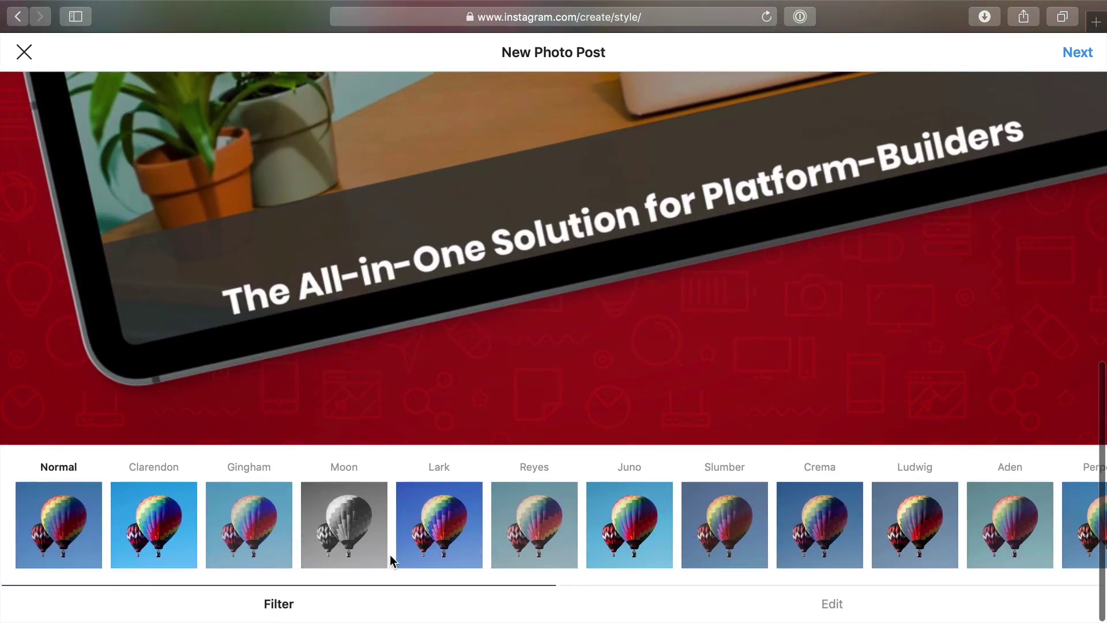
pyautogui.click(849, 603)
pyautogui.scroll(5, 796, 280)
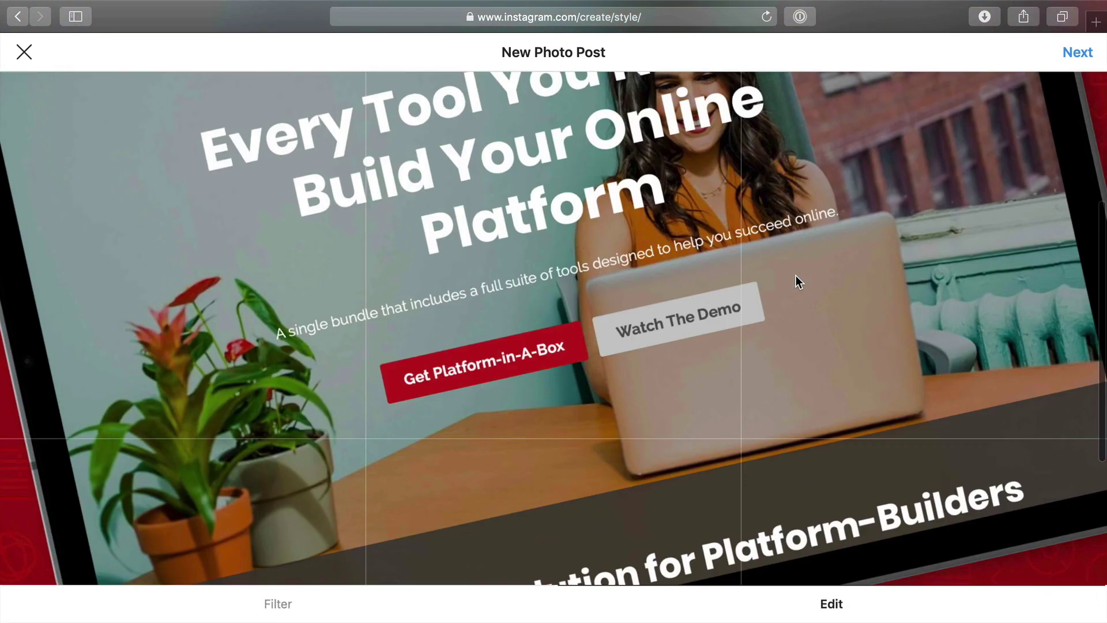
pyautogui.scroll(6, 796, 281)
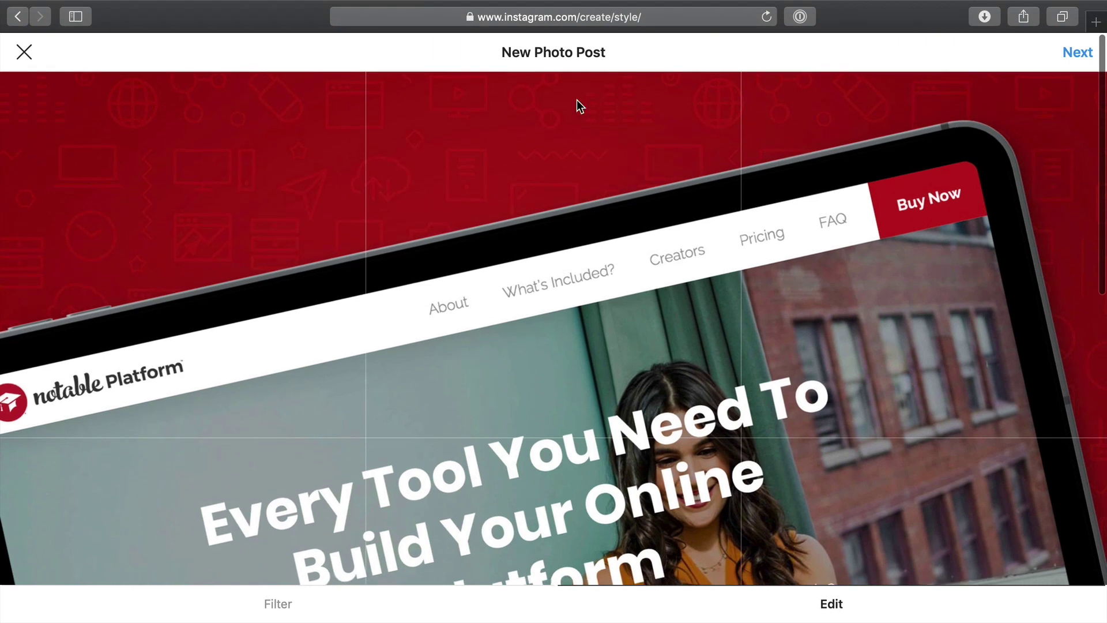
pyautogui.scroll(-6, 649, 220)
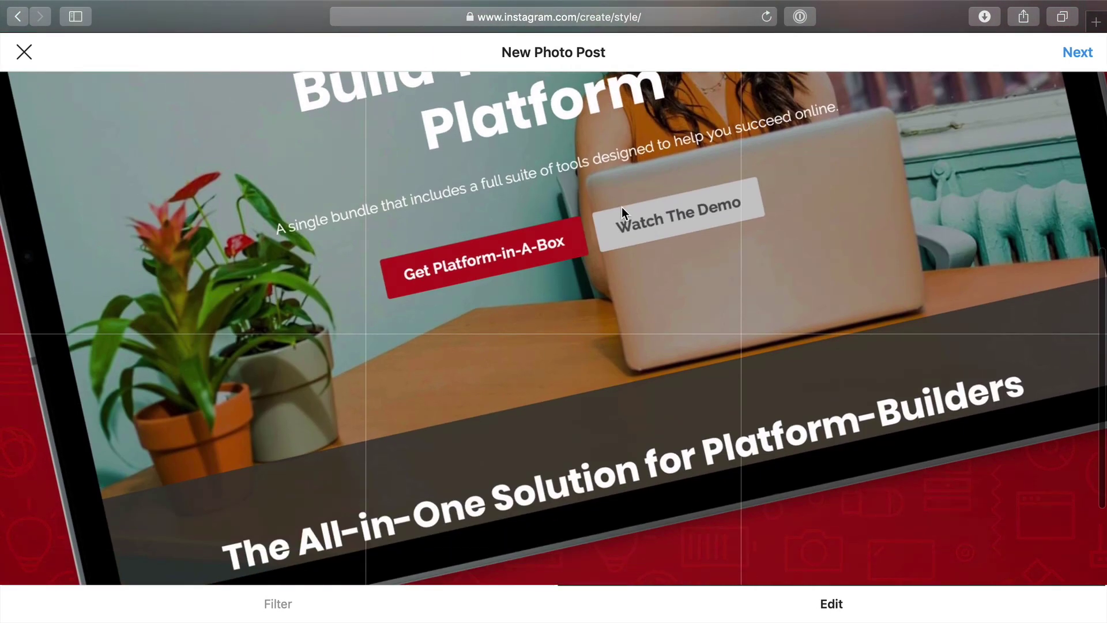
pyautogui.scroll(7, 622, 206)
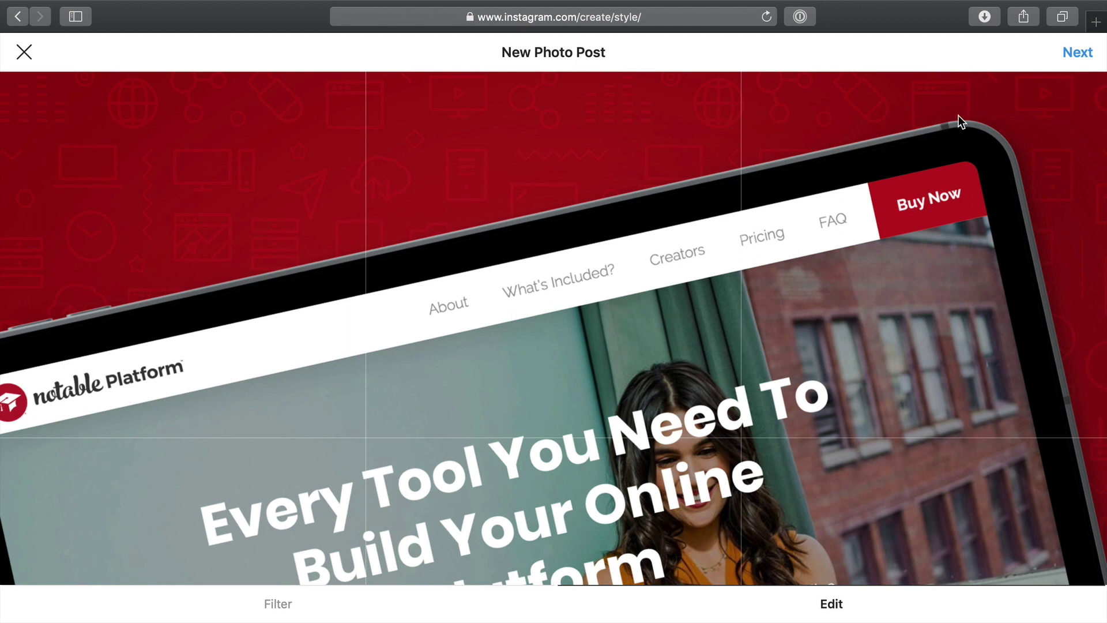
pyautogui.click(1081, 53)
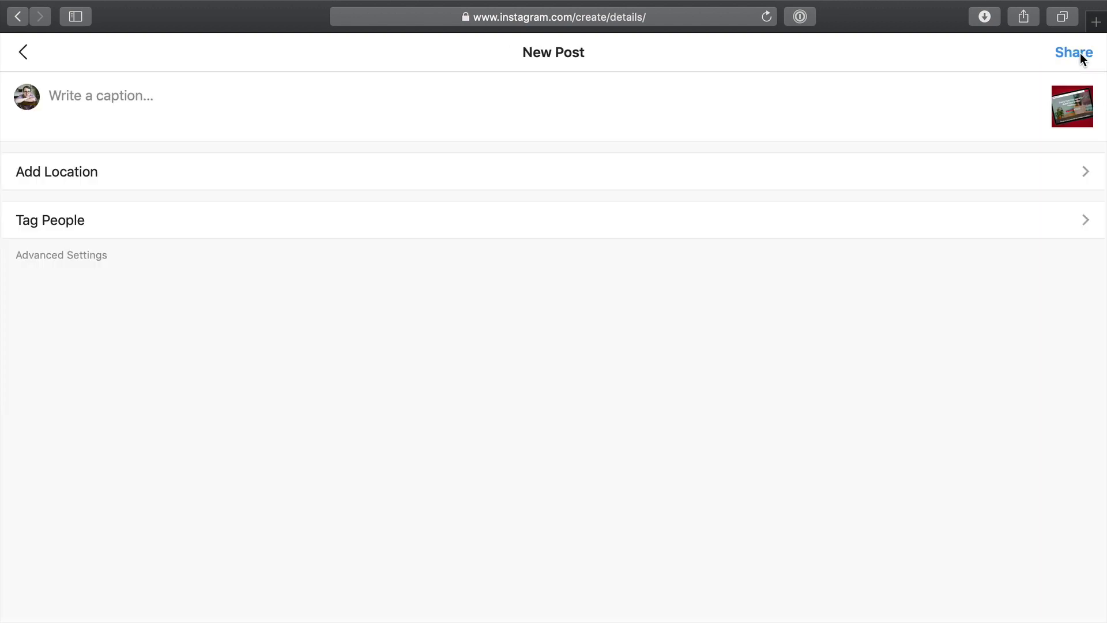
pyautogui.click(168, 84)
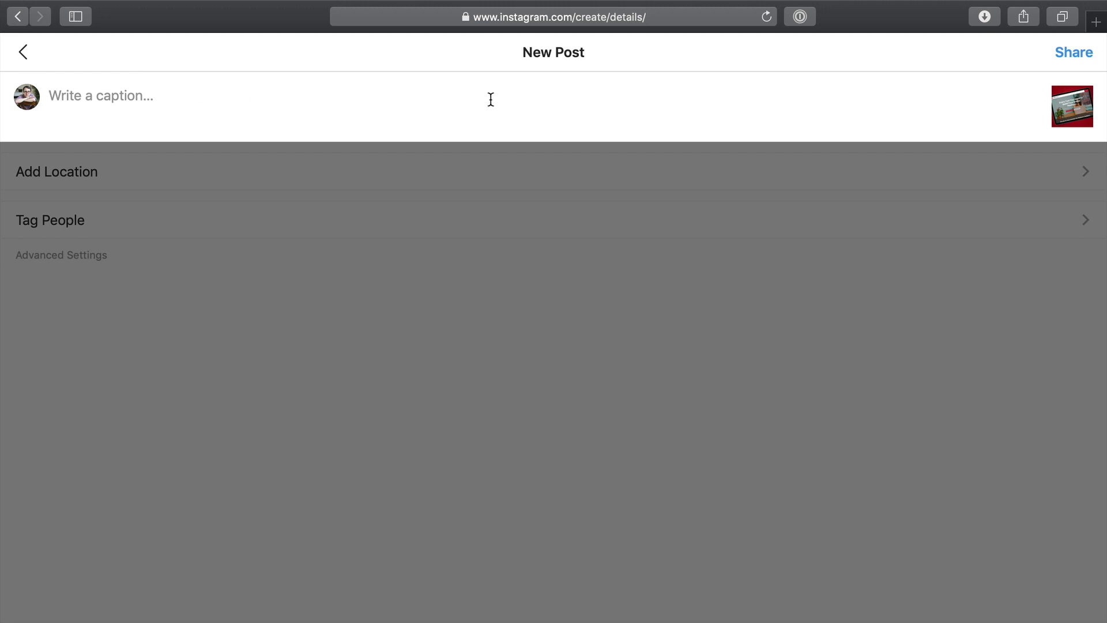
pyautogui.write('Here')
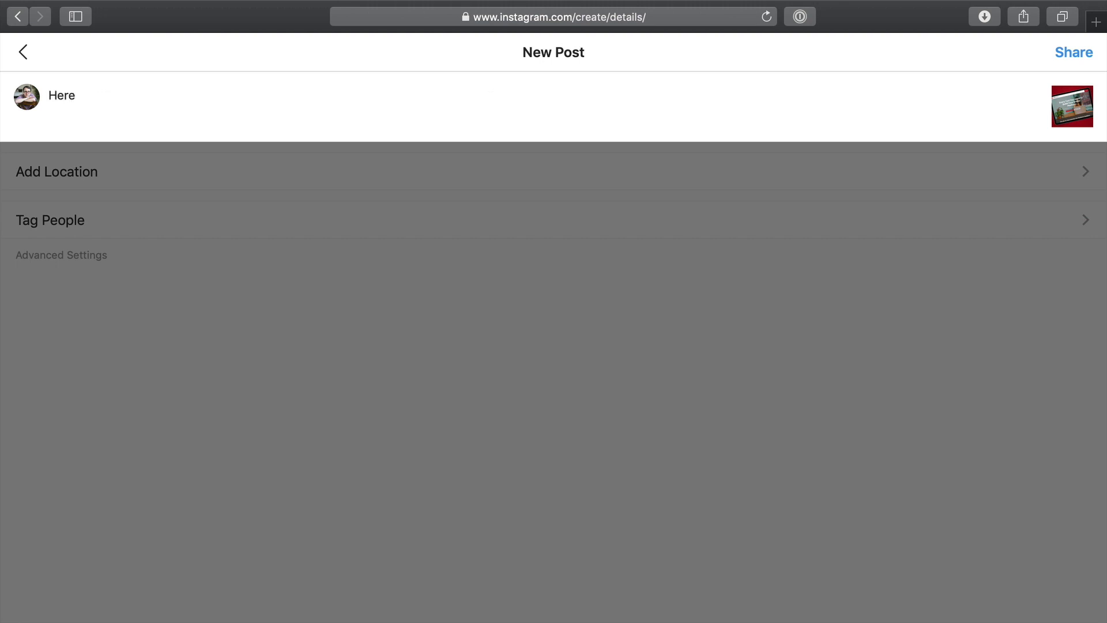
pyautogui.press('super+a')
pyautogui.write('Had fun working up ')
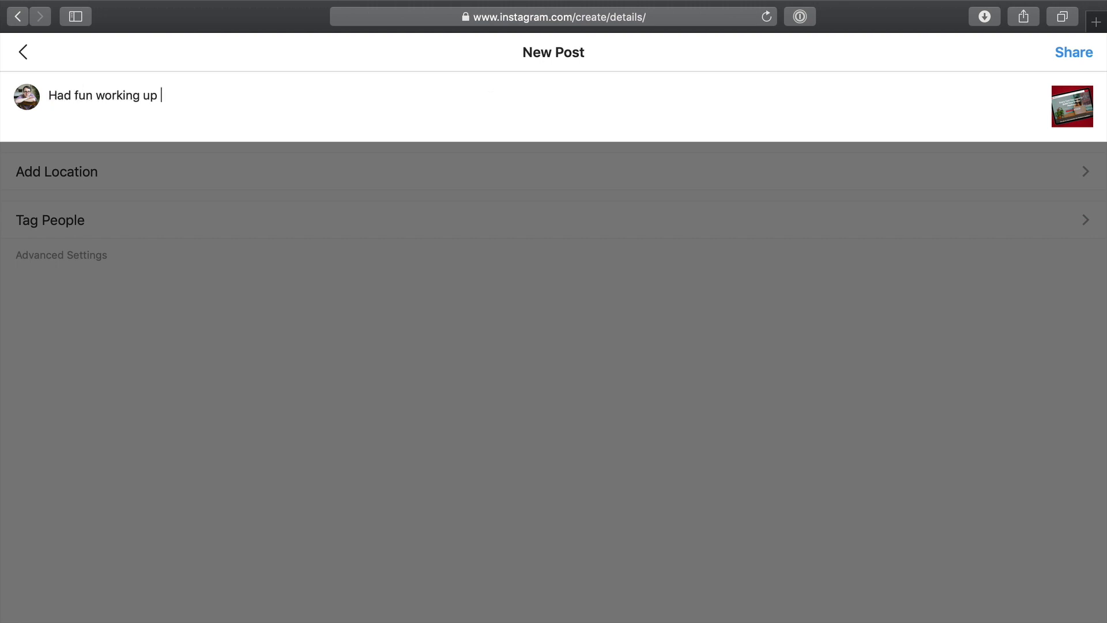
pyautogui.write('the new Salespage theme at')
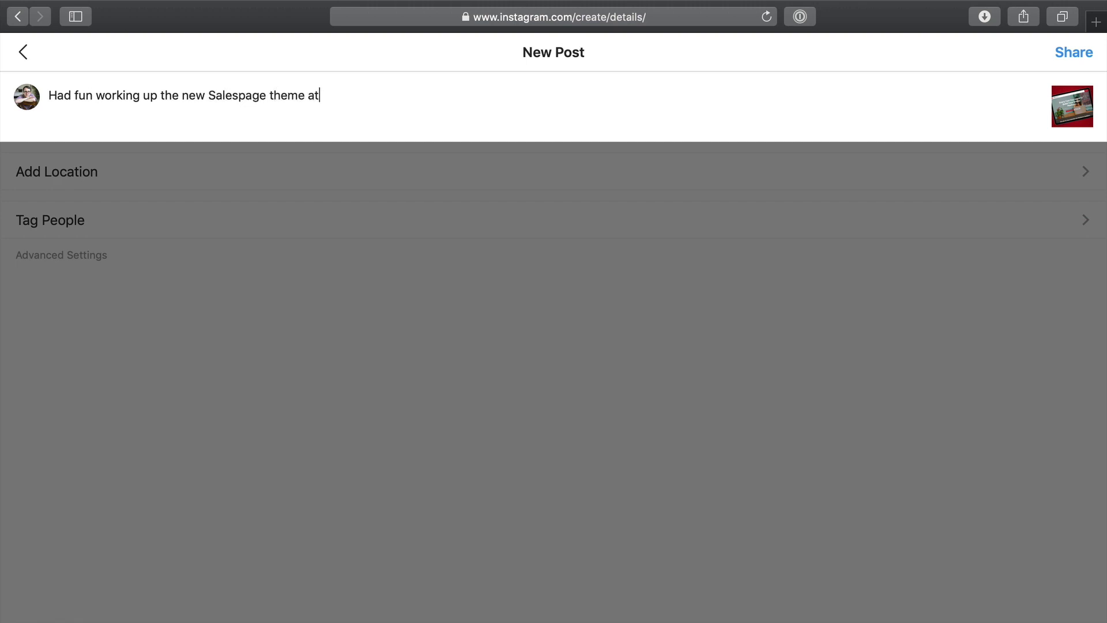
pyautogui.write(' @Not')
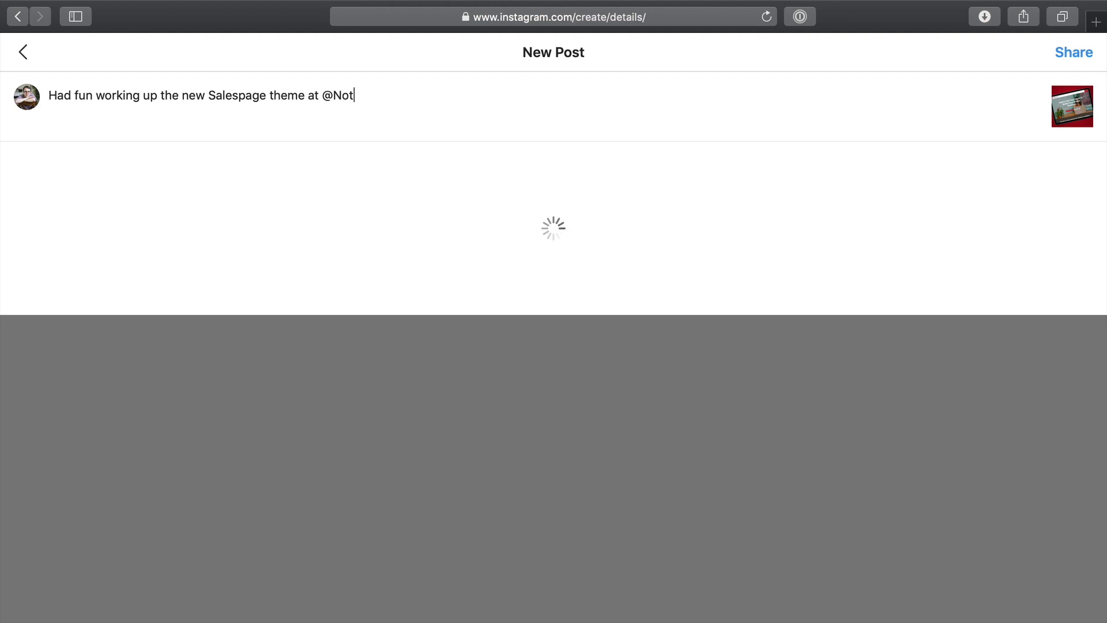
pyautogui.write('ableThemes')
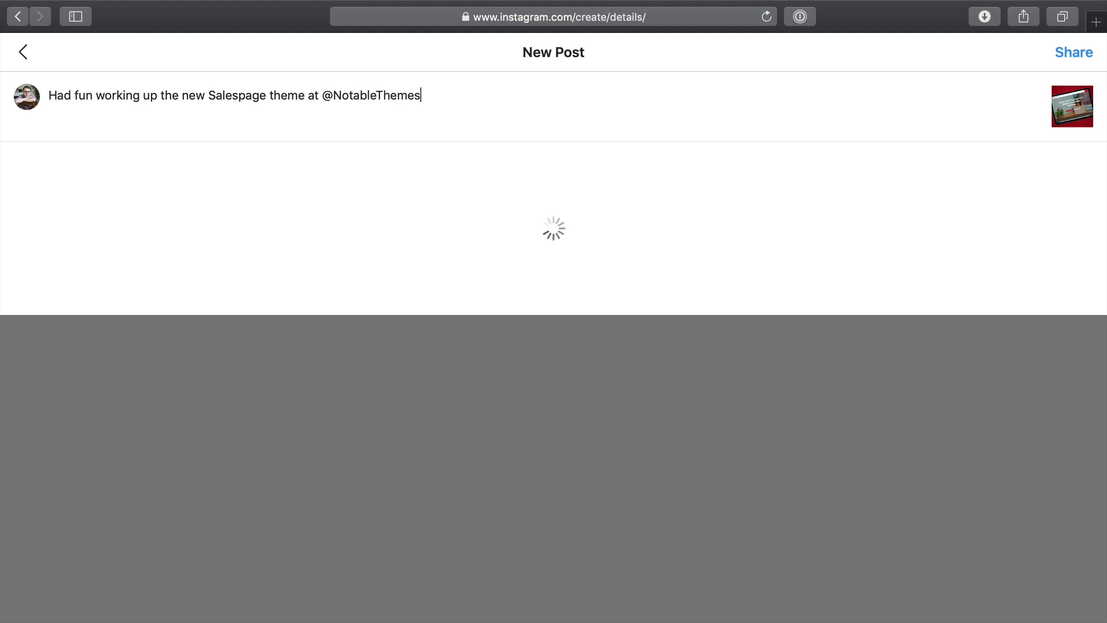
pyautogui.click(284, 165)
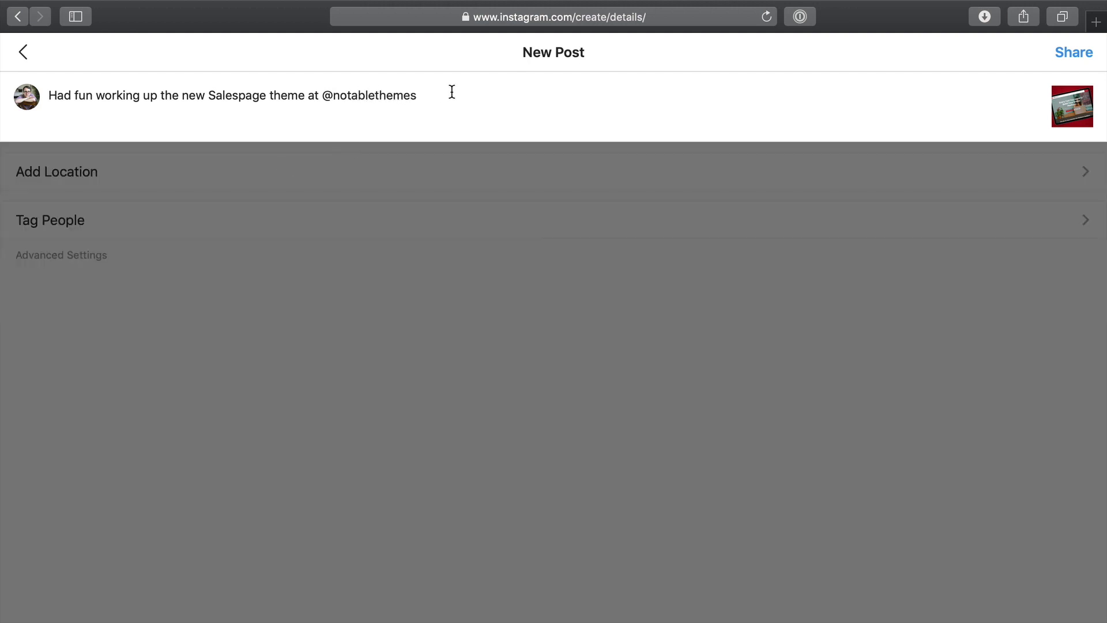
pyautogui.press('BackSpace')
pyautogui.write('.')
pyautogui.click(467, 344)
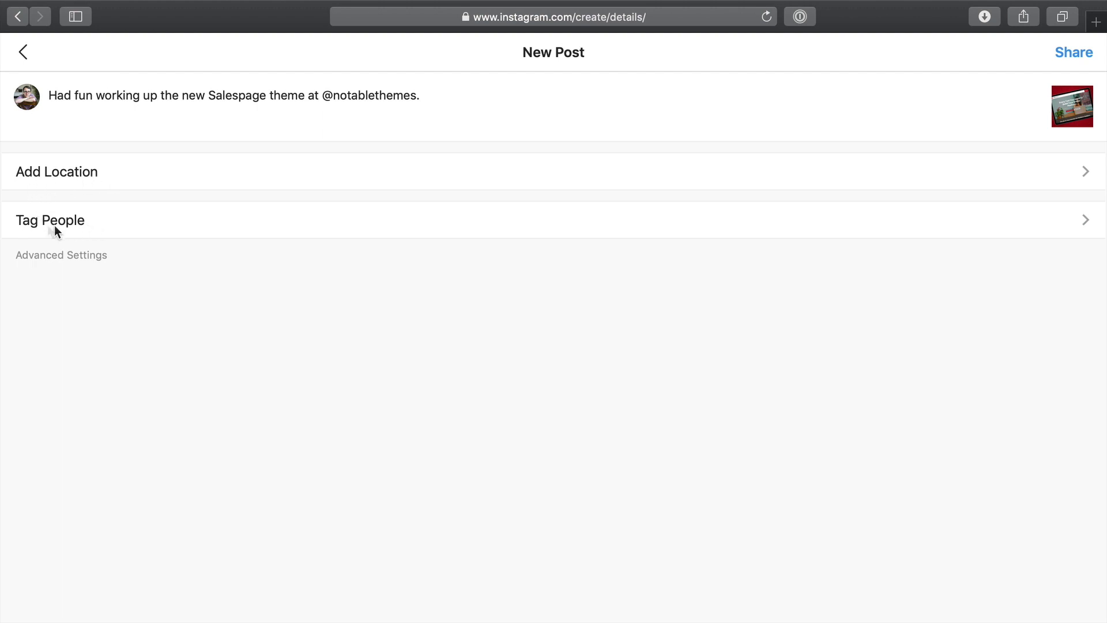
# Share the salespage photo post after checking Advanced Settings, and confirm it in the feed.
pyautogui.click(68, 259)
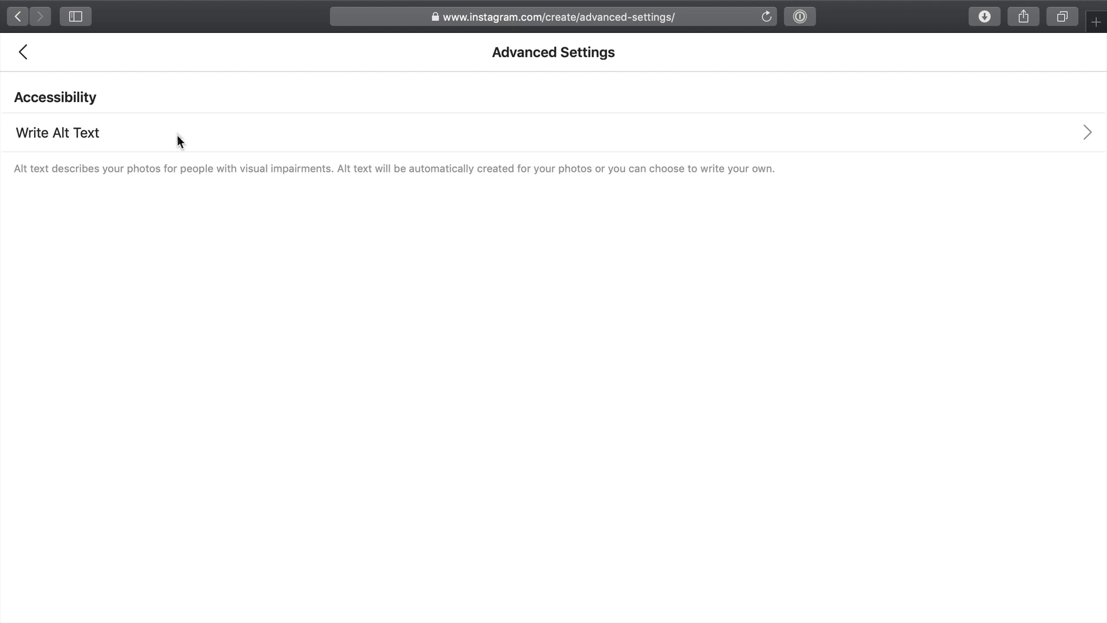
pyautogui.click(23, 54)
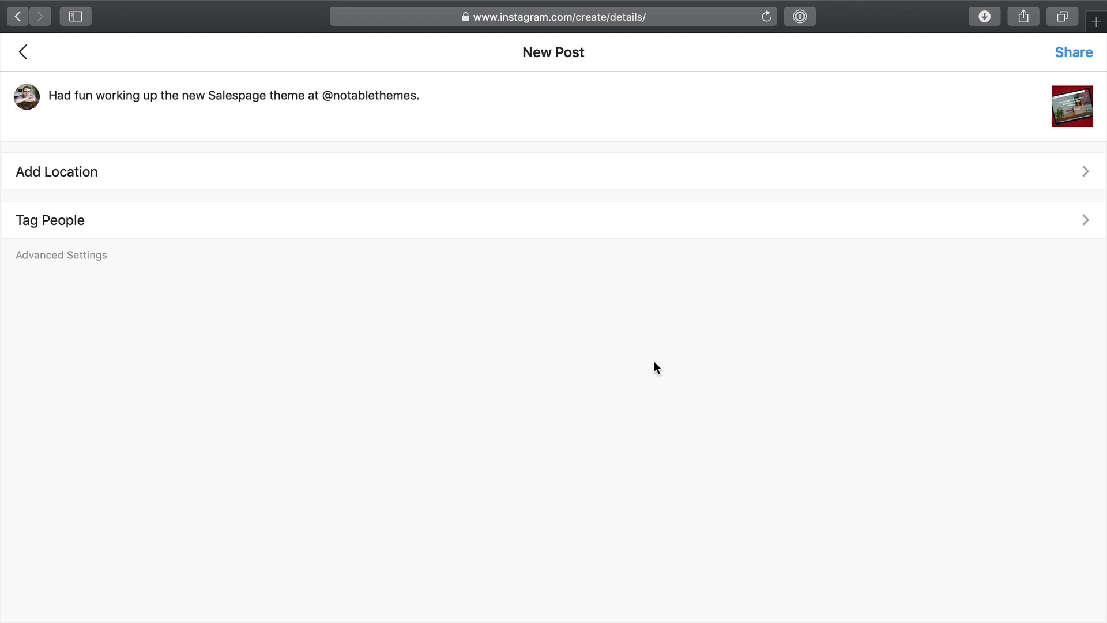
pyautogui.click(1076, 52)
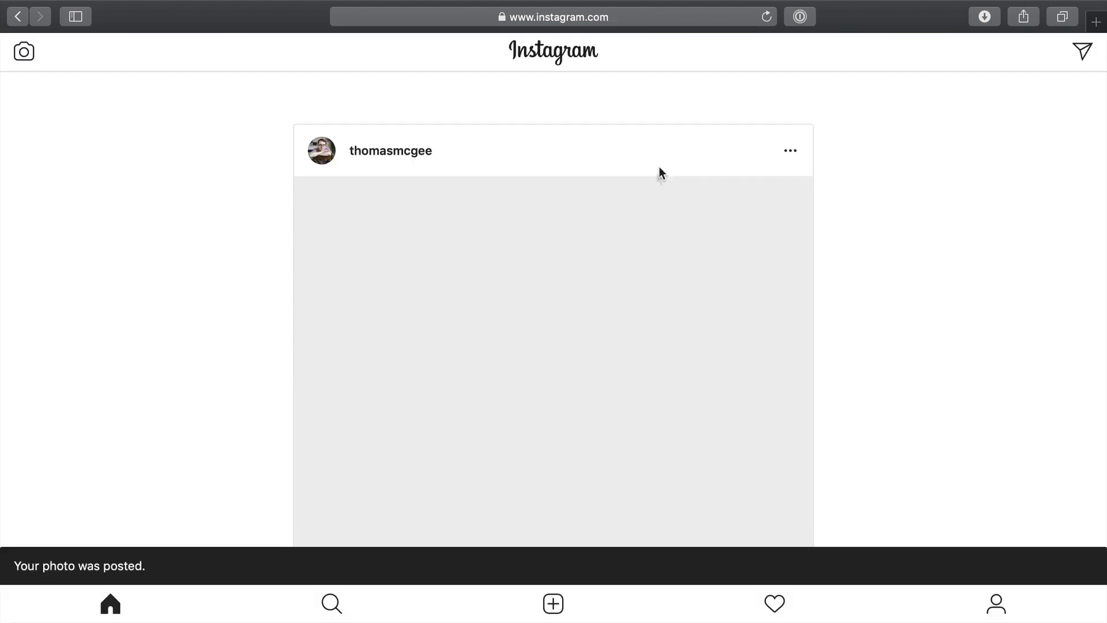
pyautogui.scroll(-3, 693, 303)
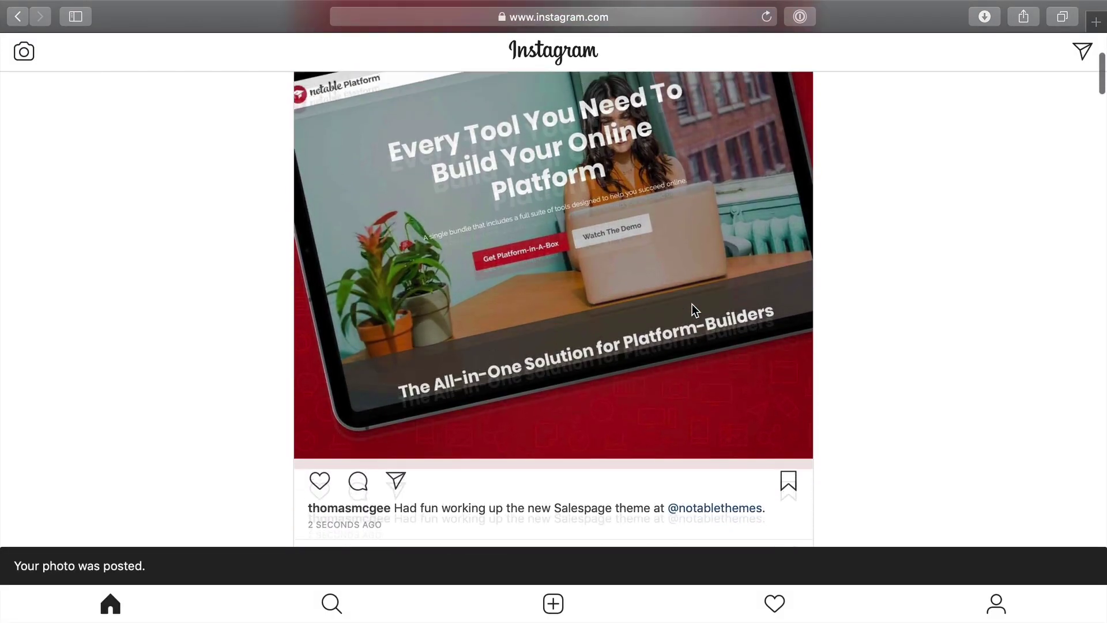
pyautogui.scroll(4, 692, 303)
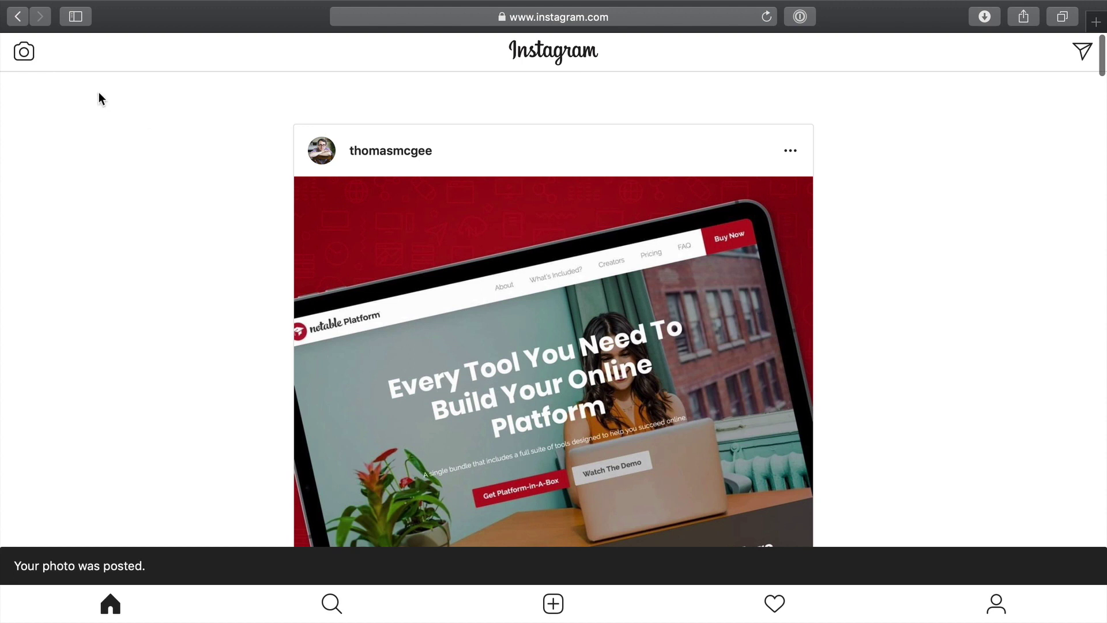
pyautogui.scroll(-5, 569, 330)
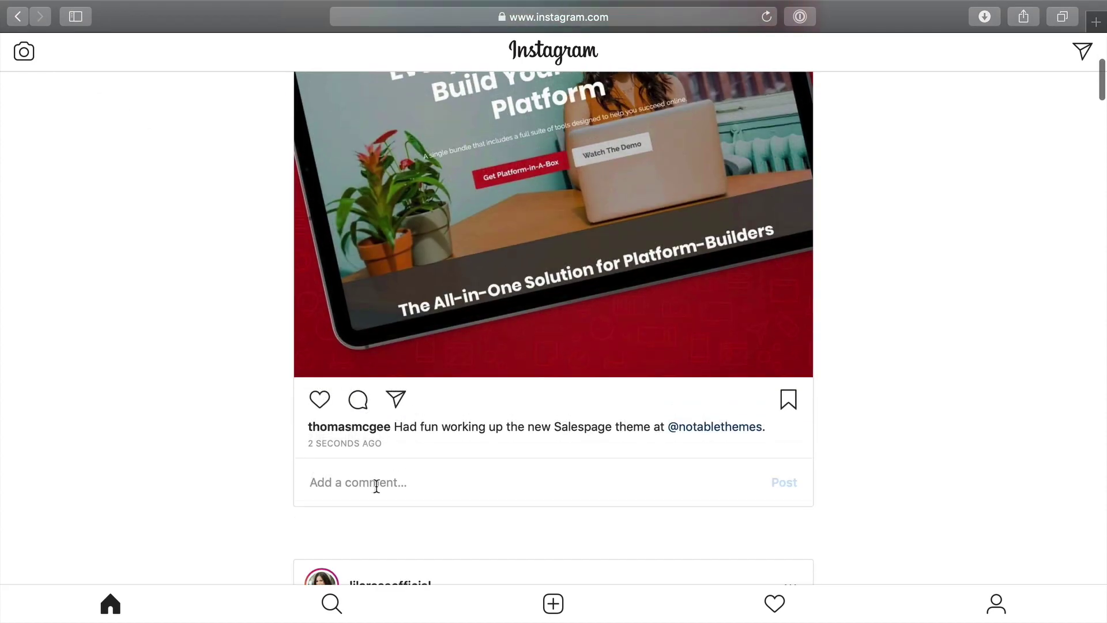
# Comment '#wordpress #wordpressthemes #salespages' on the new post.
pyautogui.click(376, 486)
pyautogui.write('#wo')
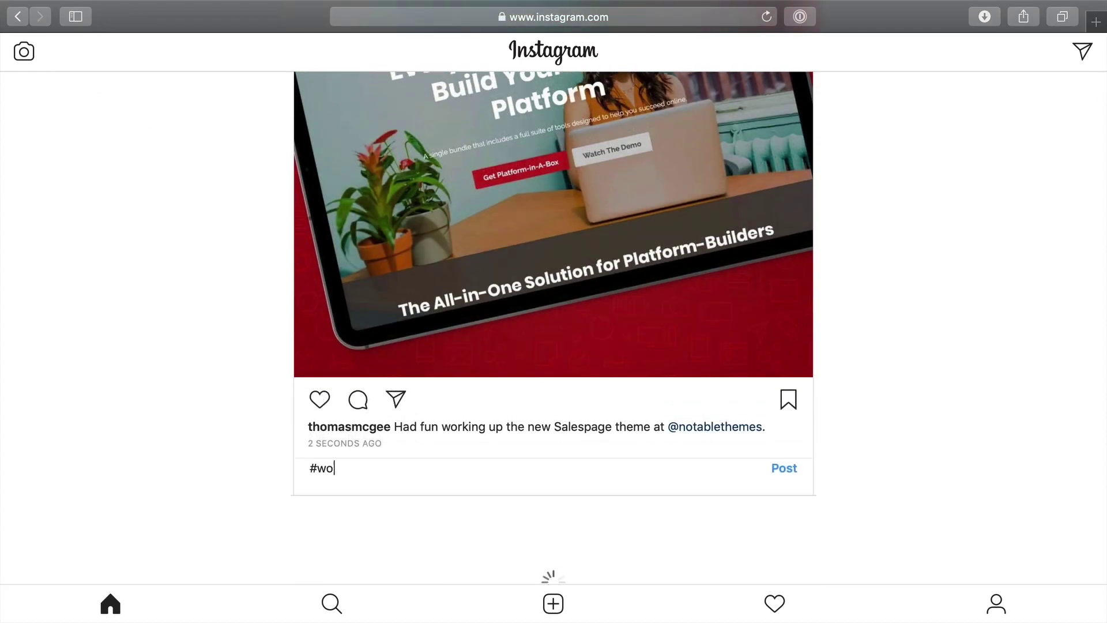
pyautogui.write('rdpress #wordpress')
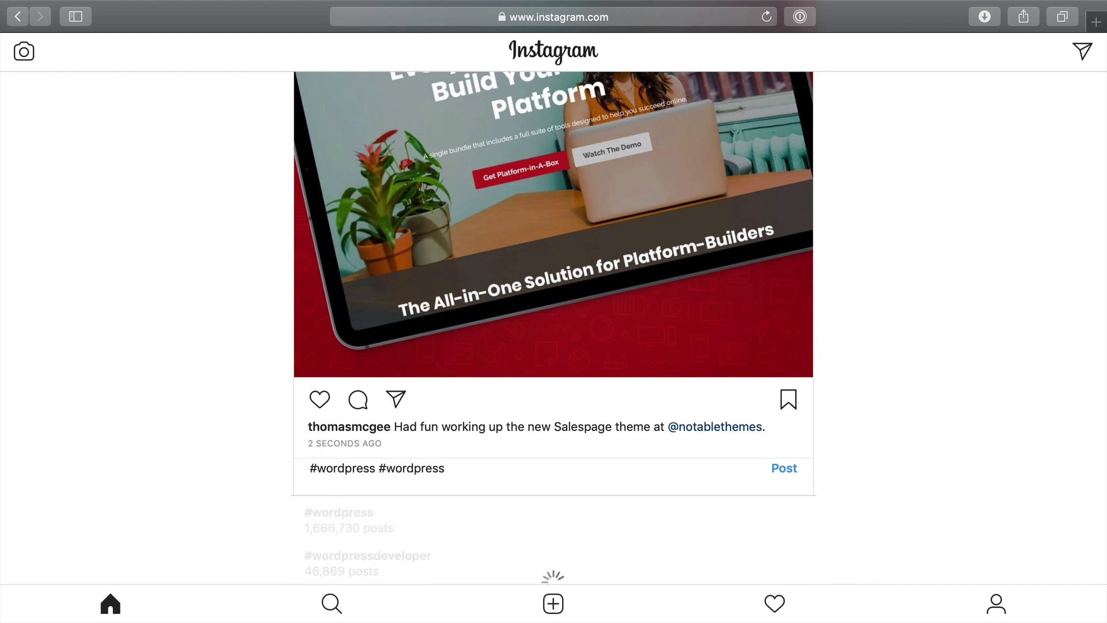
pyautogui.write('themes')
pyautogui.write(' #')
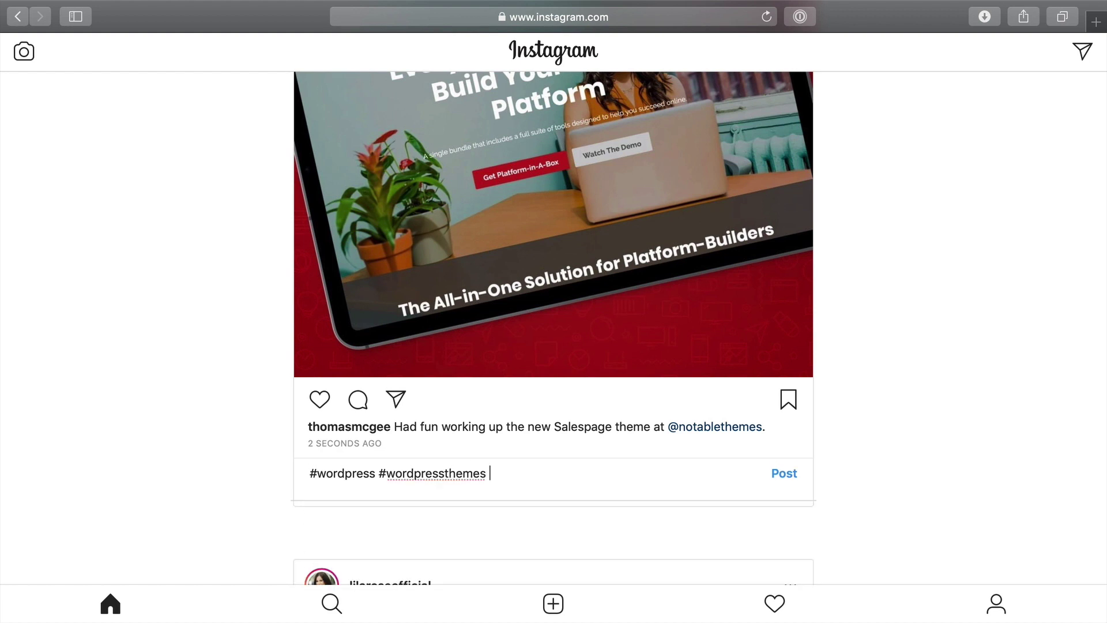
pyautogui.write('sa')
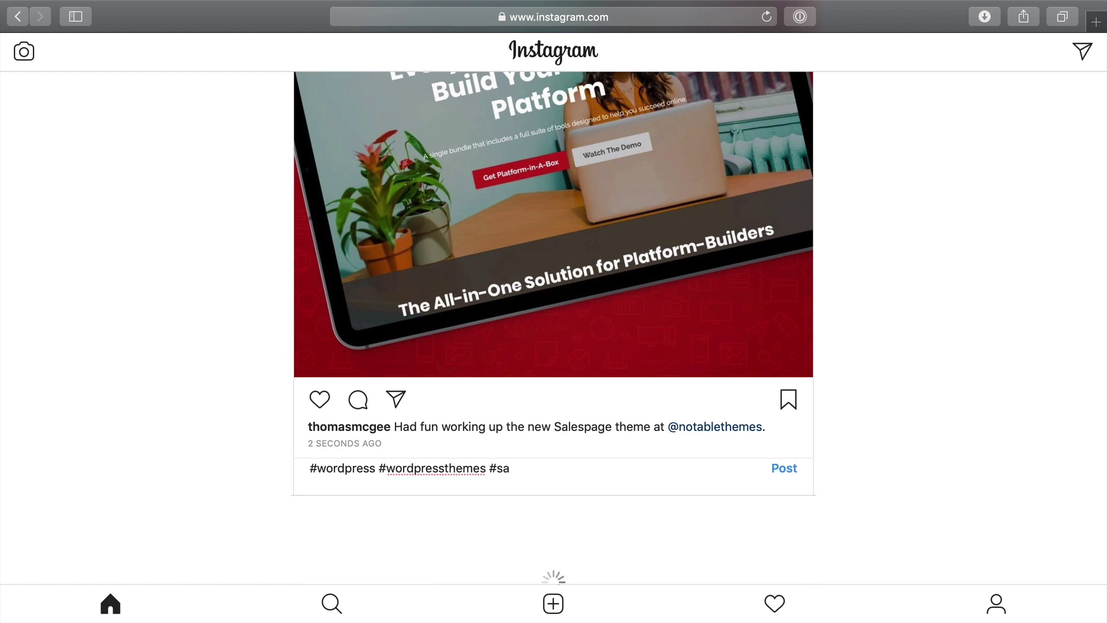
pyautogui.write('lespages')
pyautogui.click(785, 471)
pyautogui.click(785, 485)
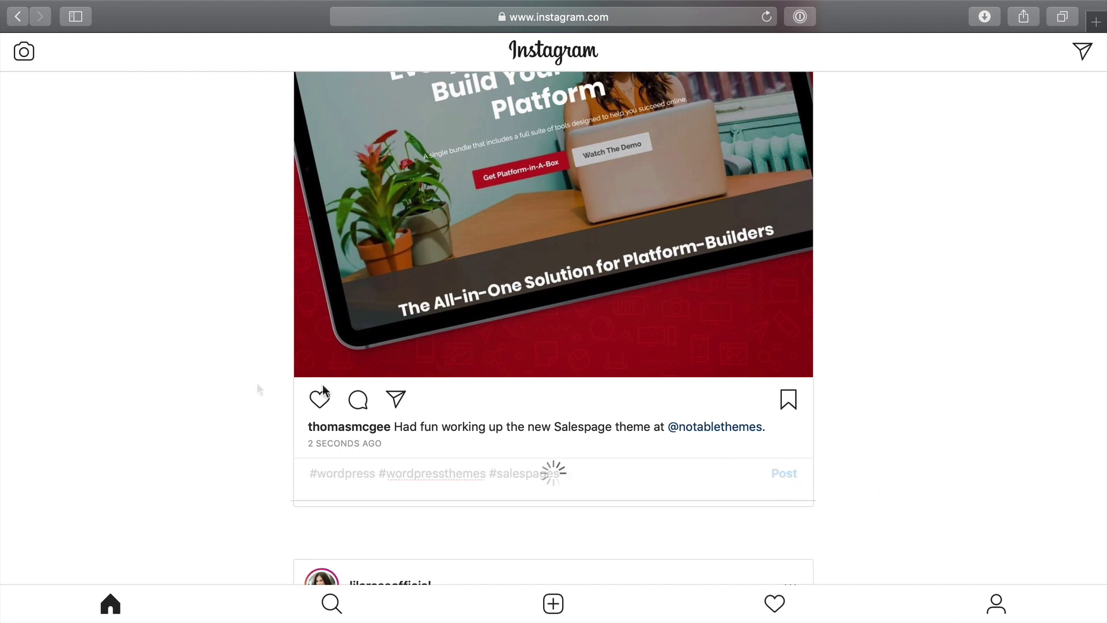
pyautogui.scroll(-2, 546, 447)
pyautogui.scroll(8, 546, 448)
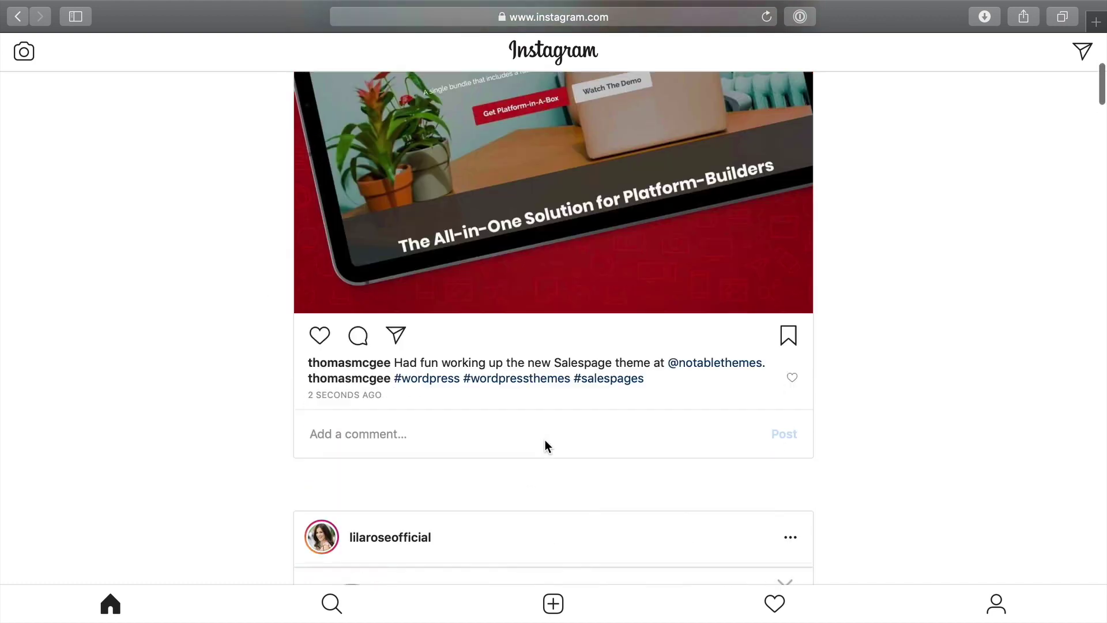
# Switch Safari's user agent back to Default (Automatically Chosen) for the desktop layout.
pyautogui.moveTo(88, 3)
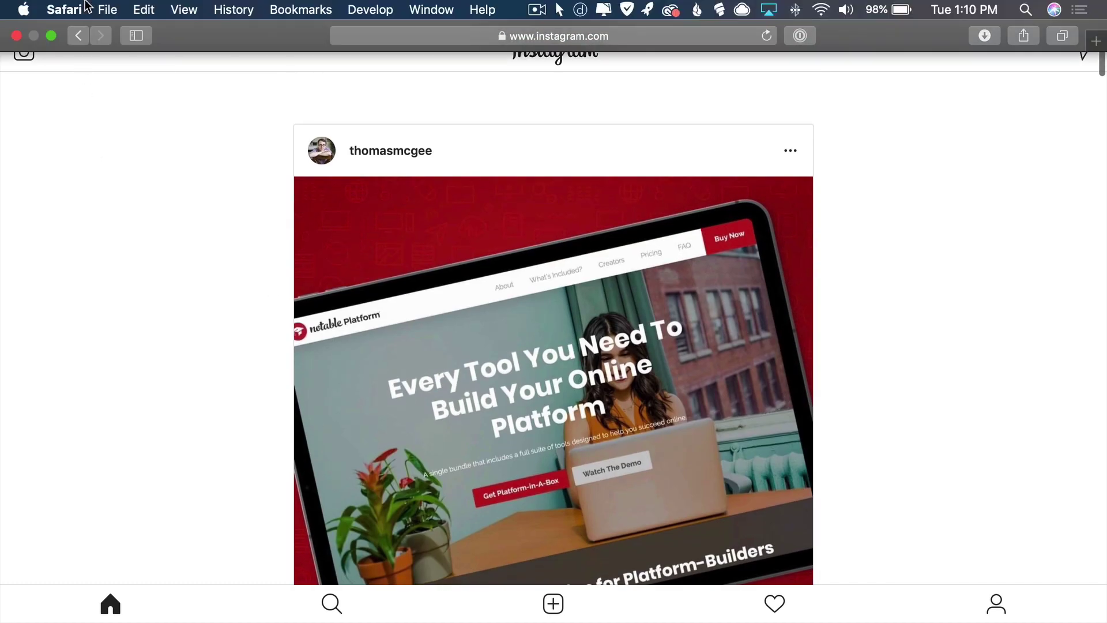
pyautogui.click(391, 9)
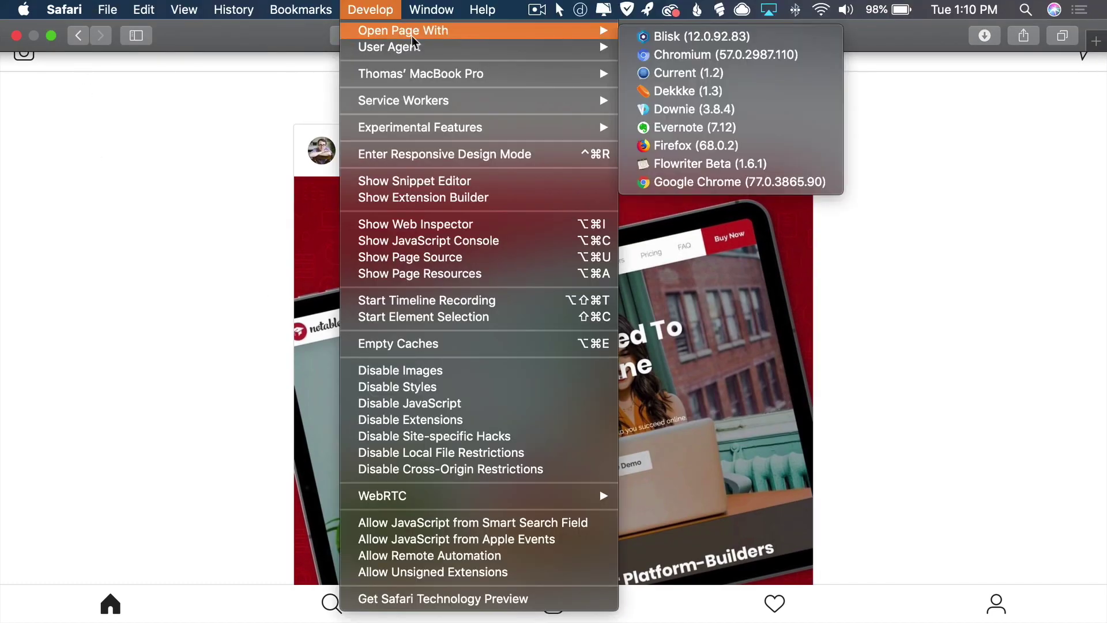
pyautogui.moveTo(427, 49)
pyautogui.click(653, 49)
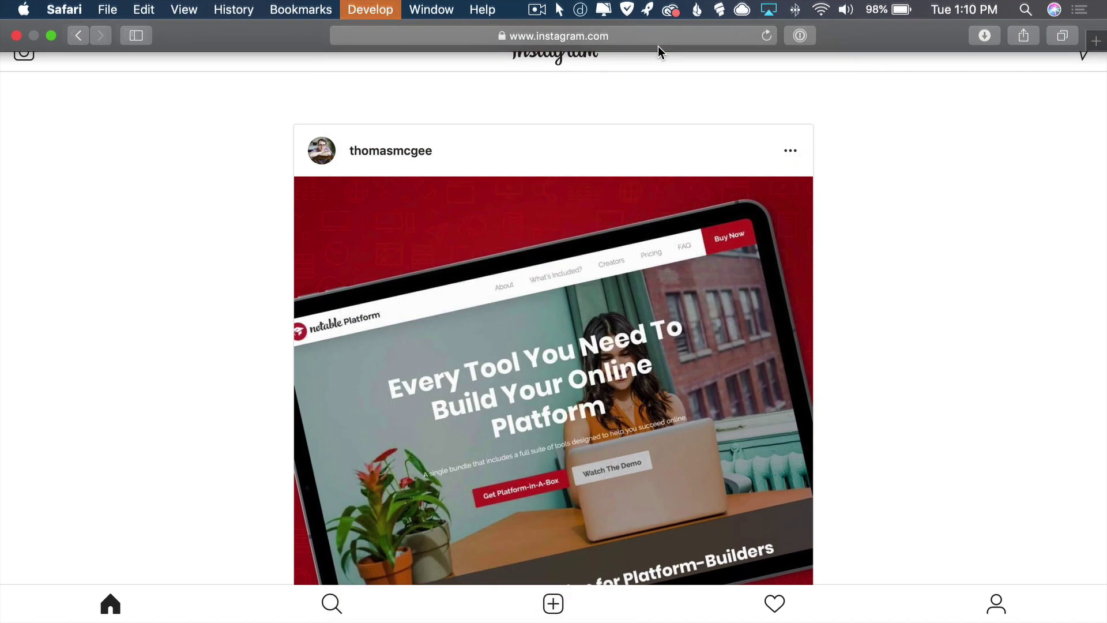
pyautogui.scroll(-3, 138, 248)
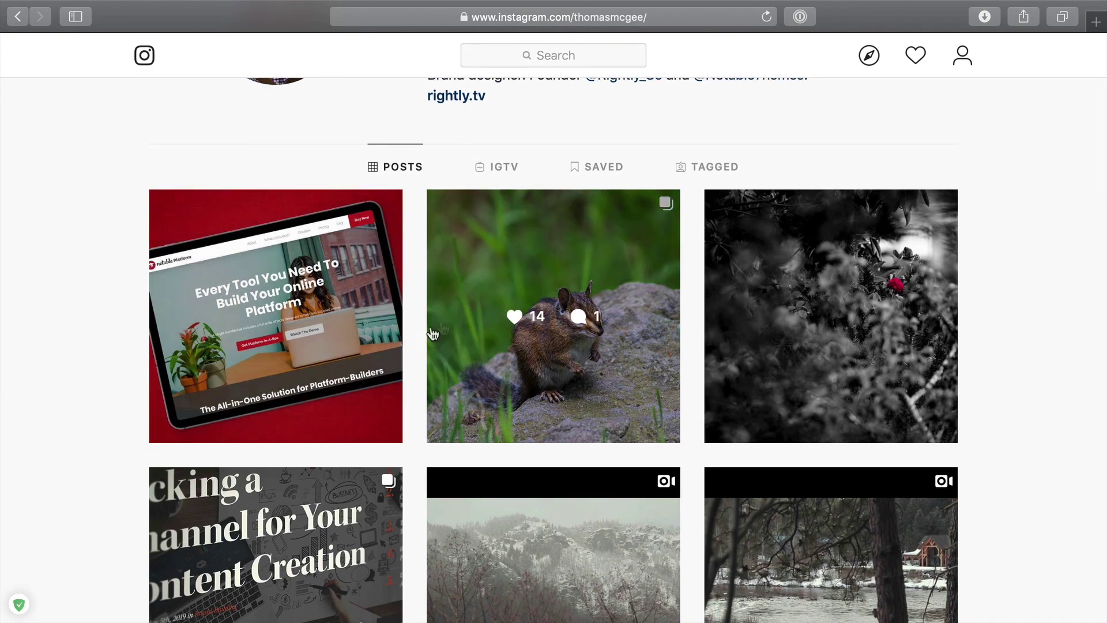